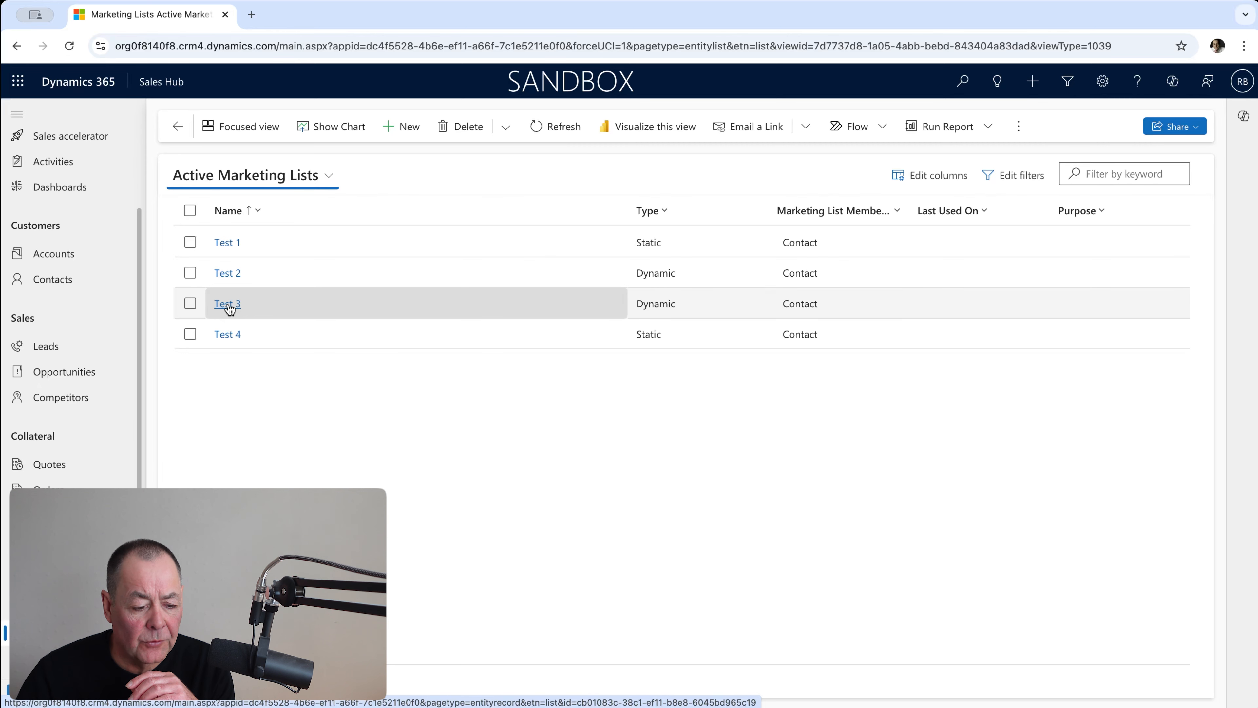
Open the Test 3 marketing list, view its members and open the dynamic member query for editing.
left_click(228, 304)
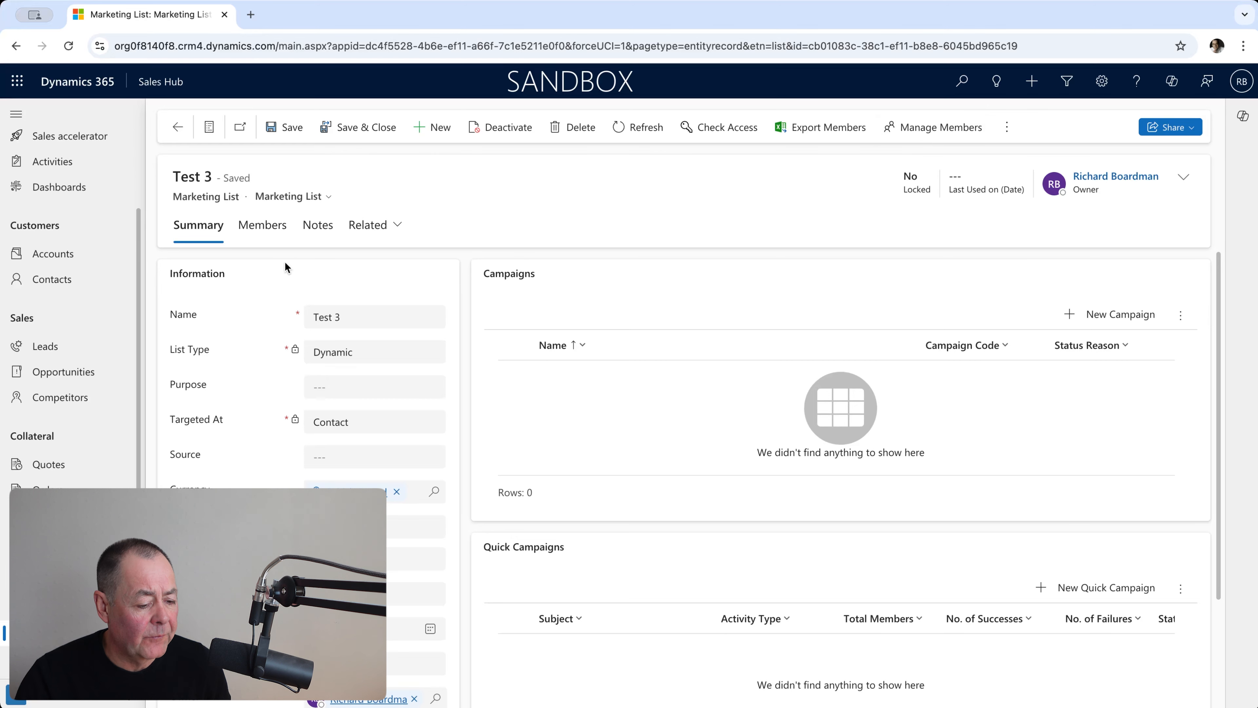
left_click(263, 225)
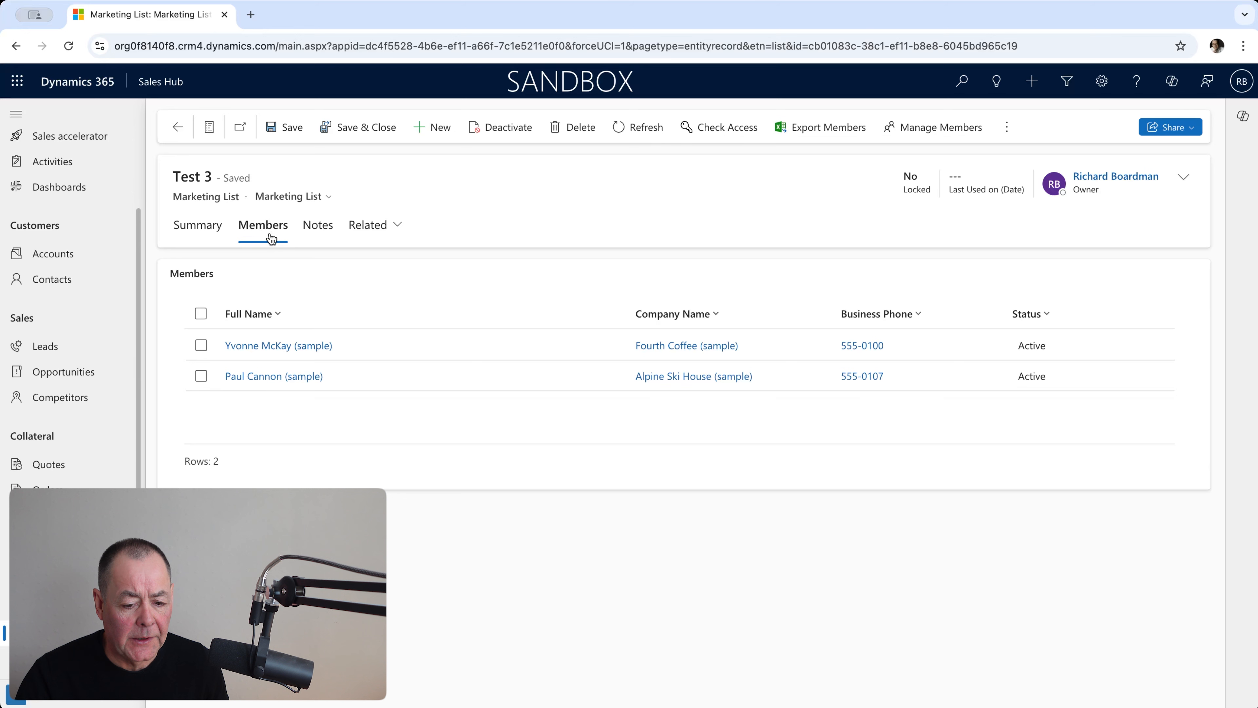
left_click(918, 131)
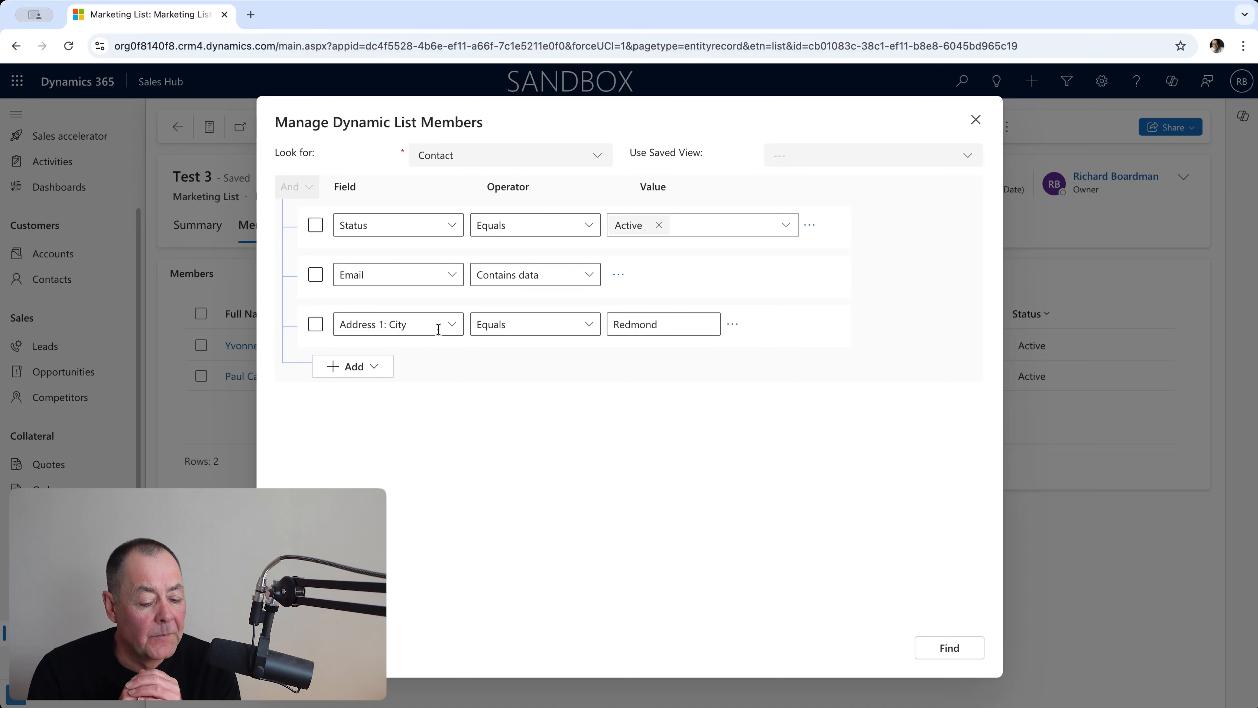
Add a query condition for Address 1: City equals Seattle, preview the matching contacts and return to the query.
left_click(378, 368)
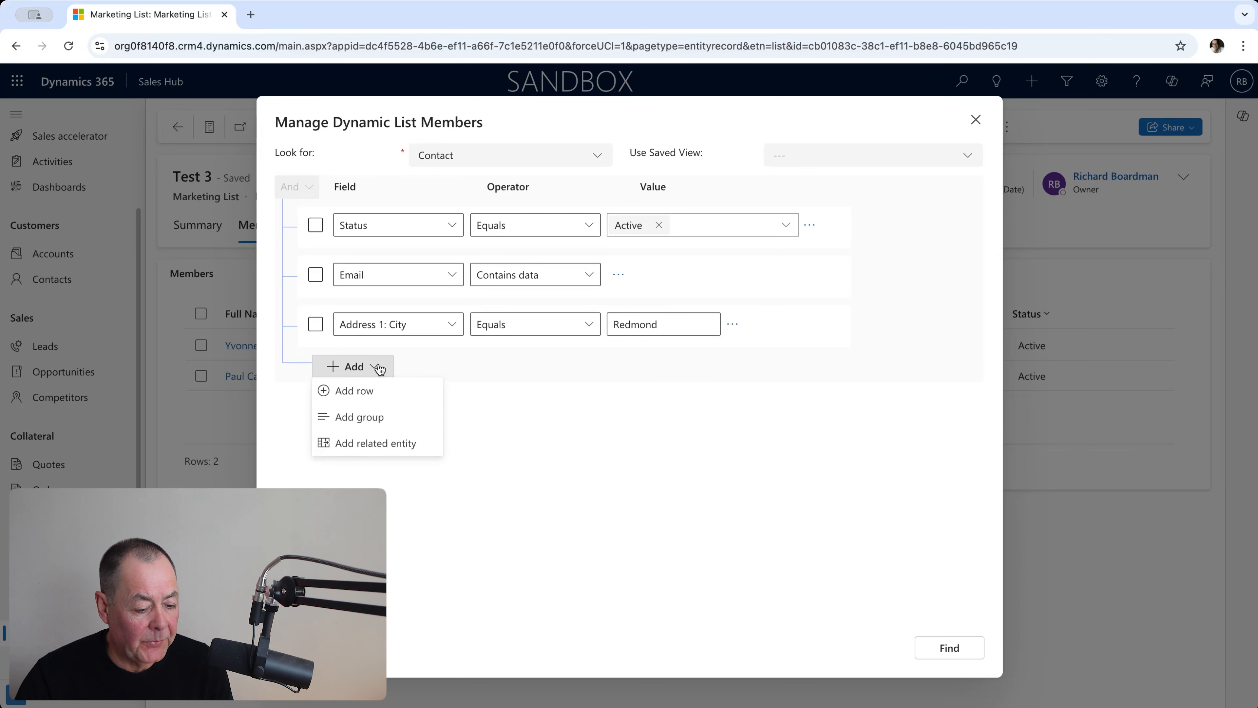
left_click(379, 394)
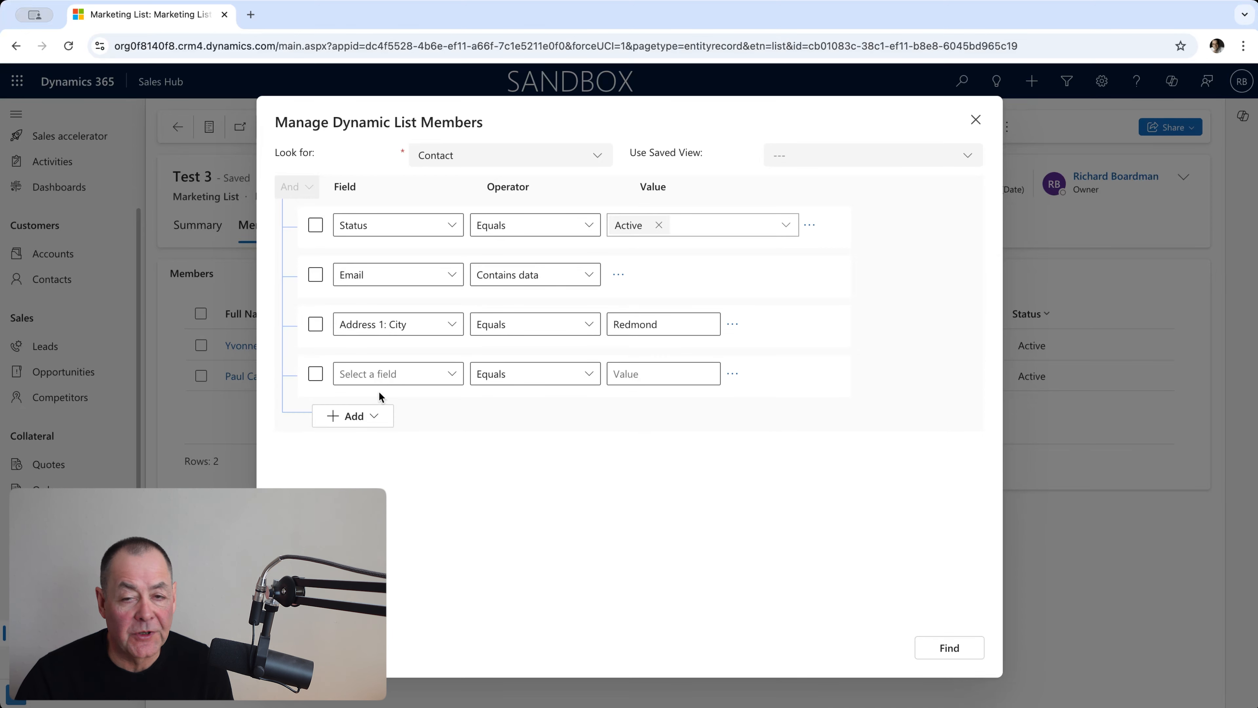
left_click(453, 374)
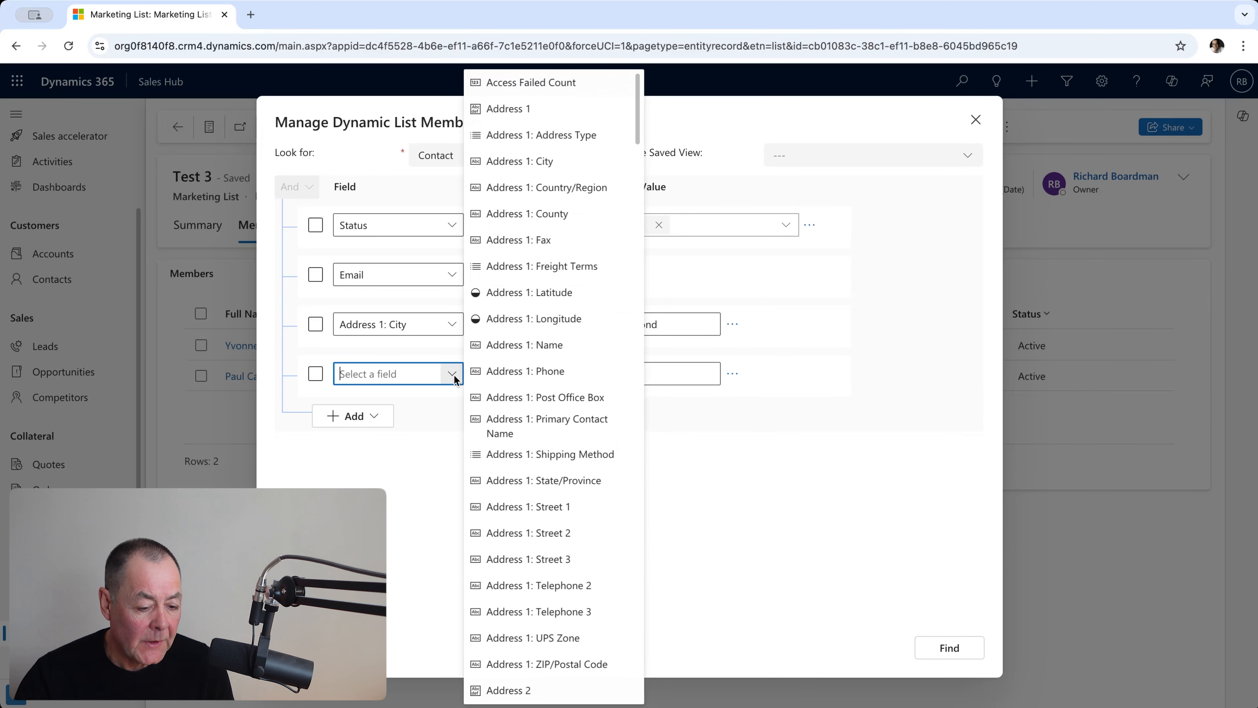
left_click(539, 162)
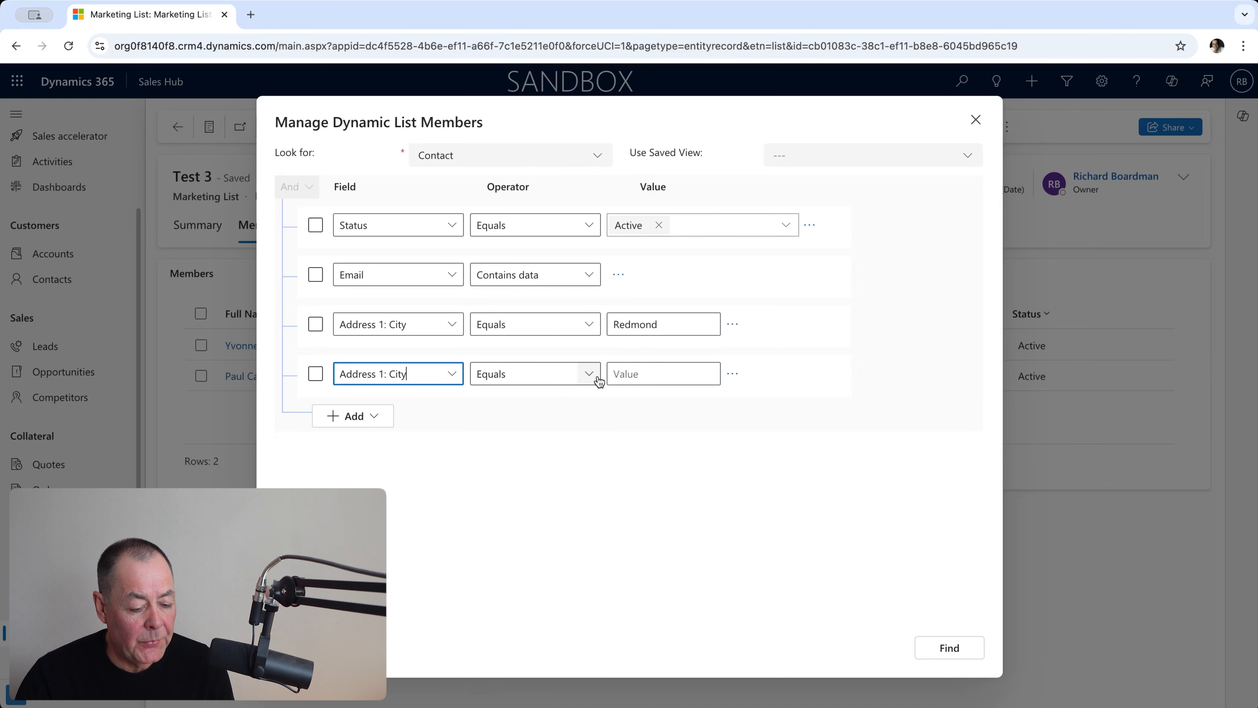
left_click(645, 375)
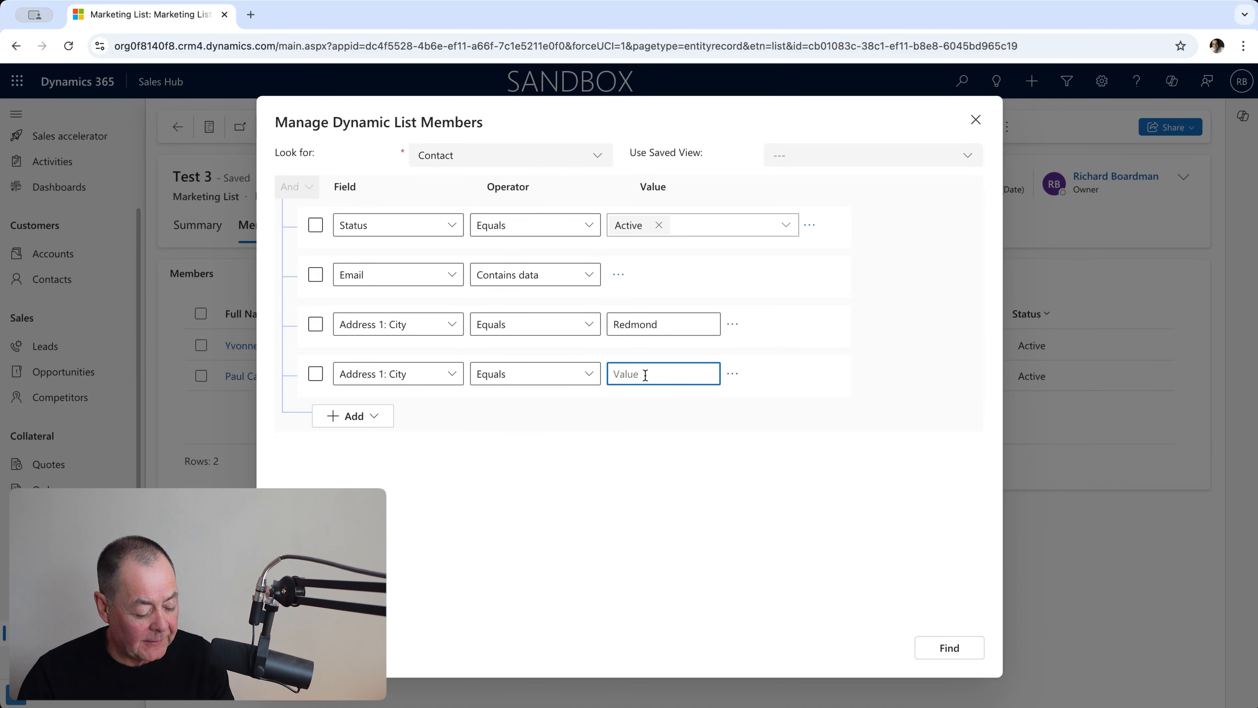
type("Seat")
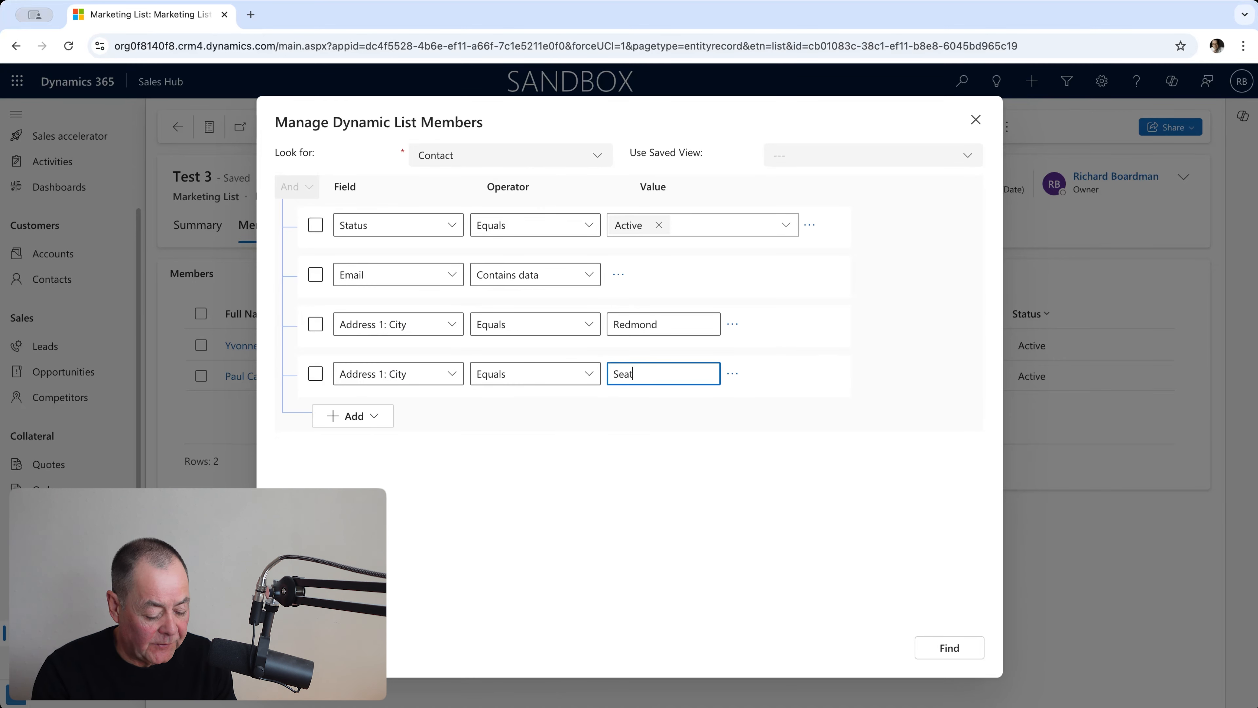
type("tle")
left_click(614, 457)
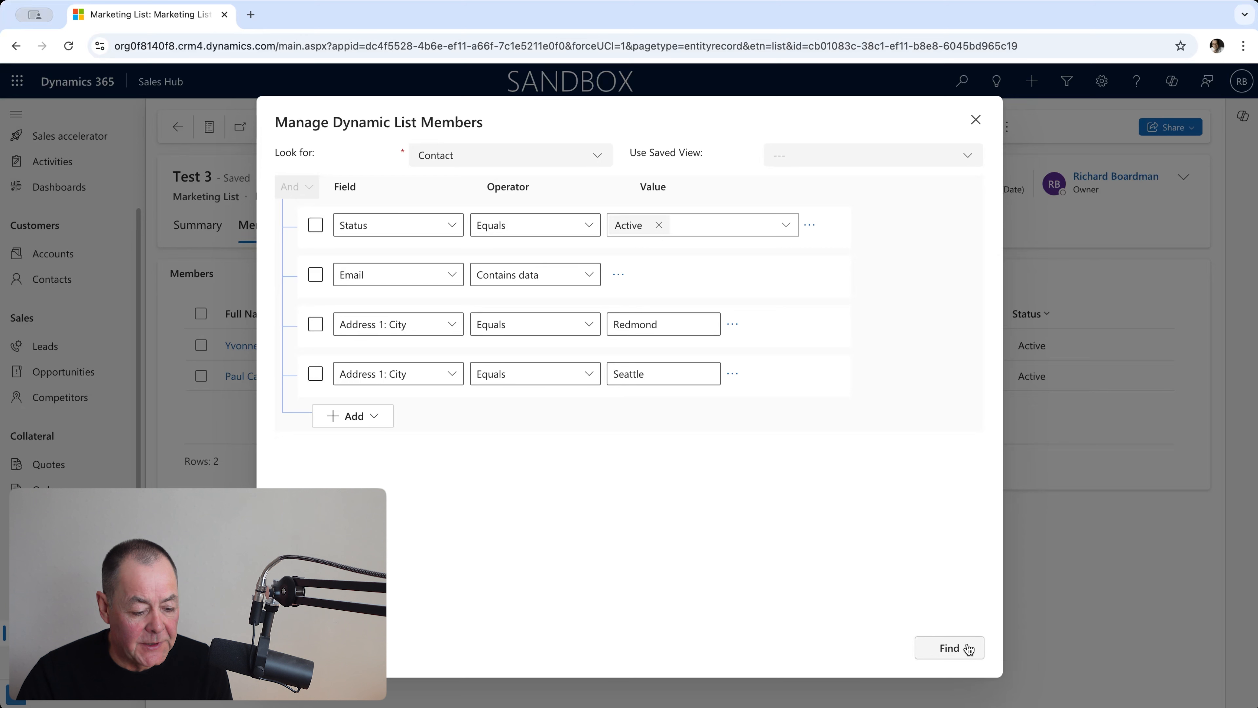
left_click(950, 647)
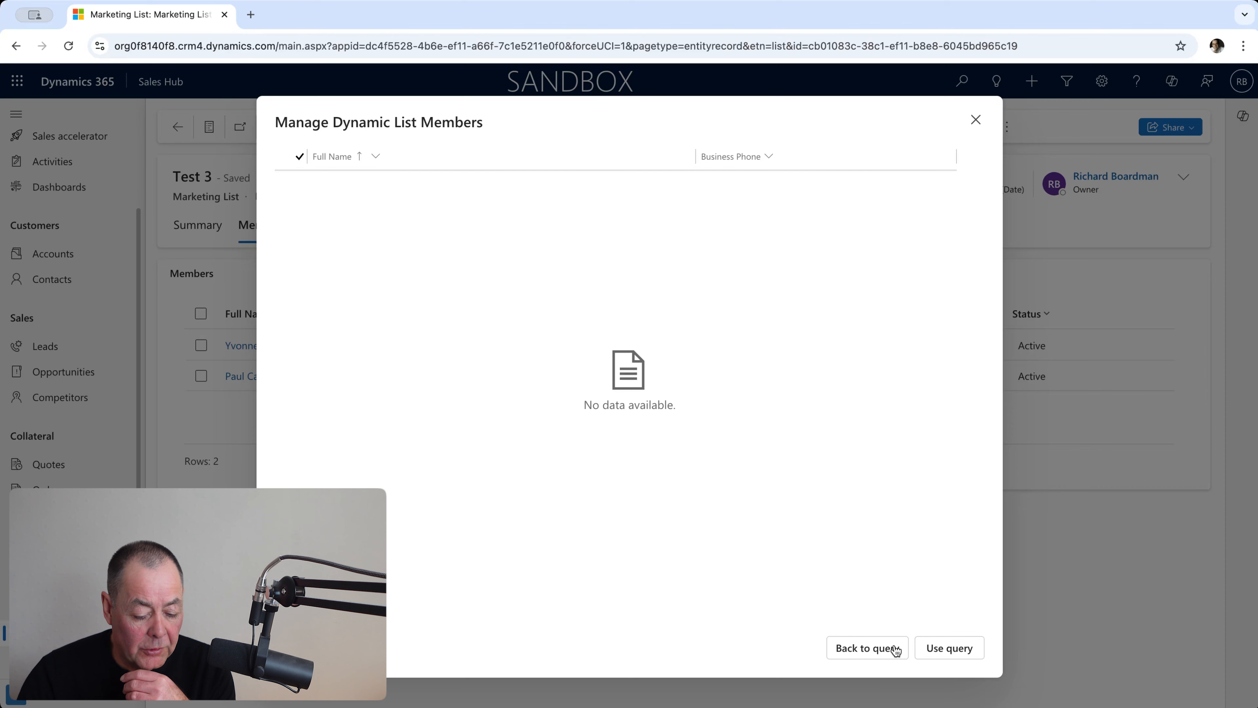
left_click(871, 649)
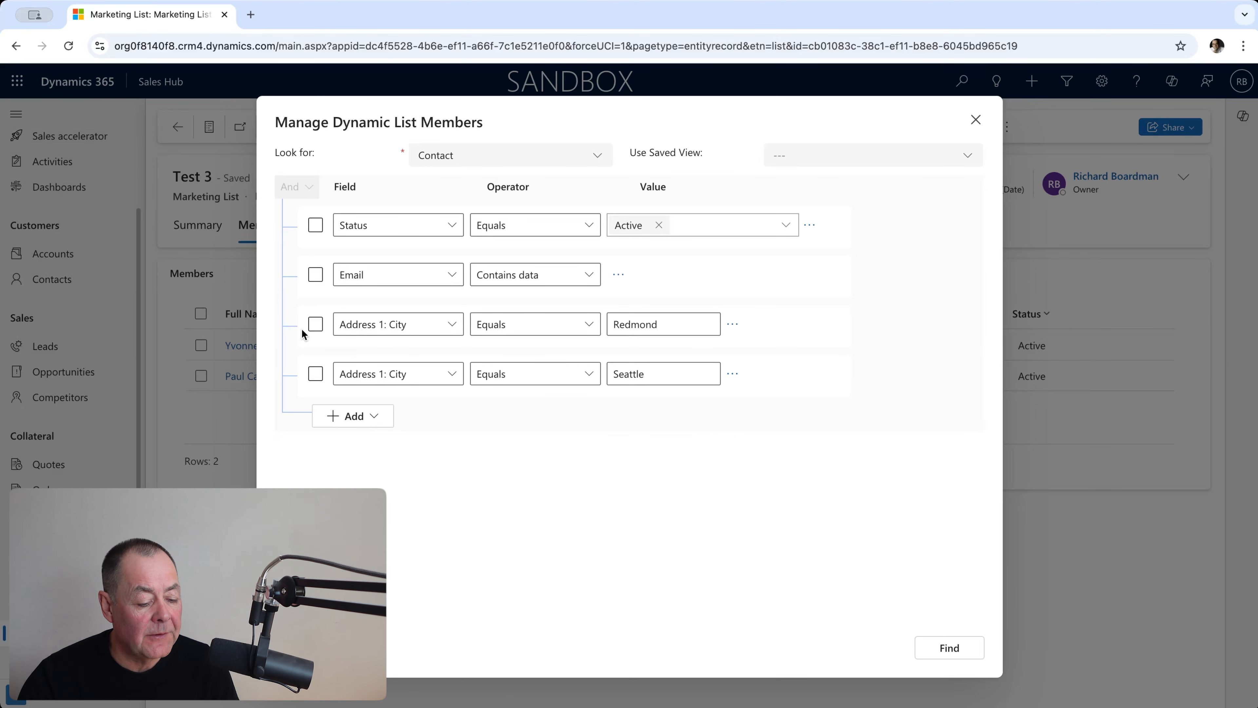
Group the Redmond and Seattle city conditions together in the member query.
left_click(315, 375)
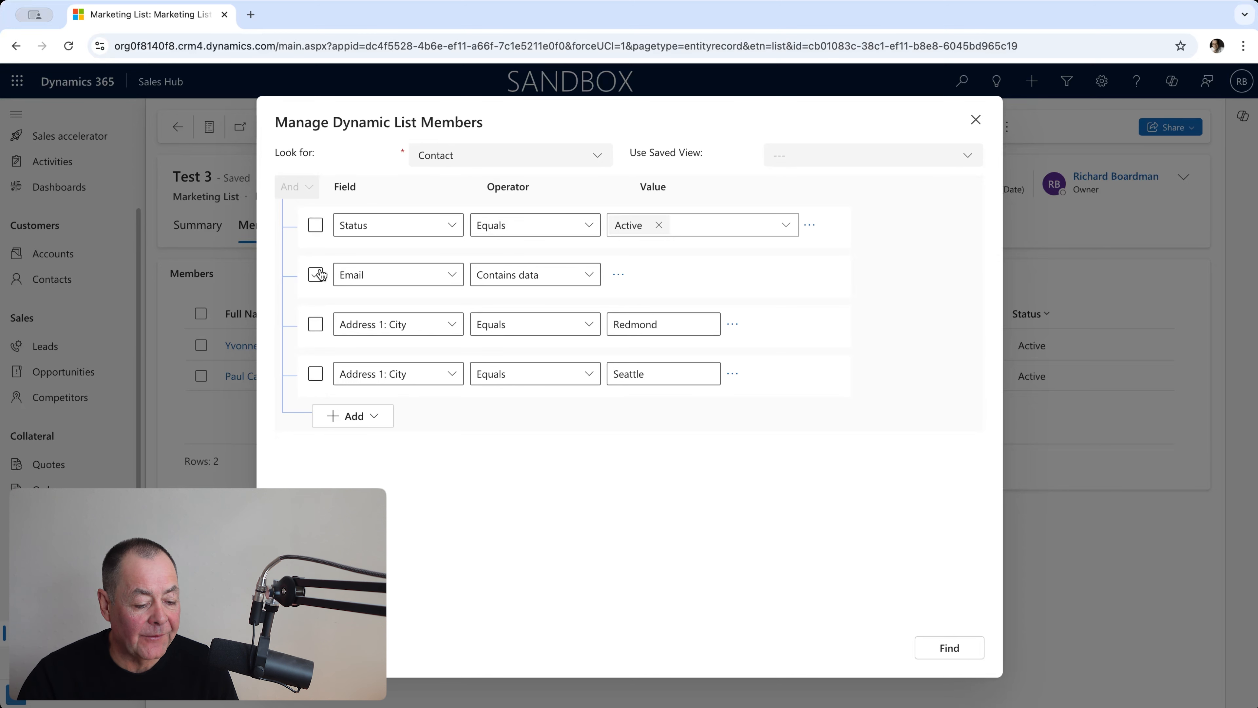
left_click(316, 325)
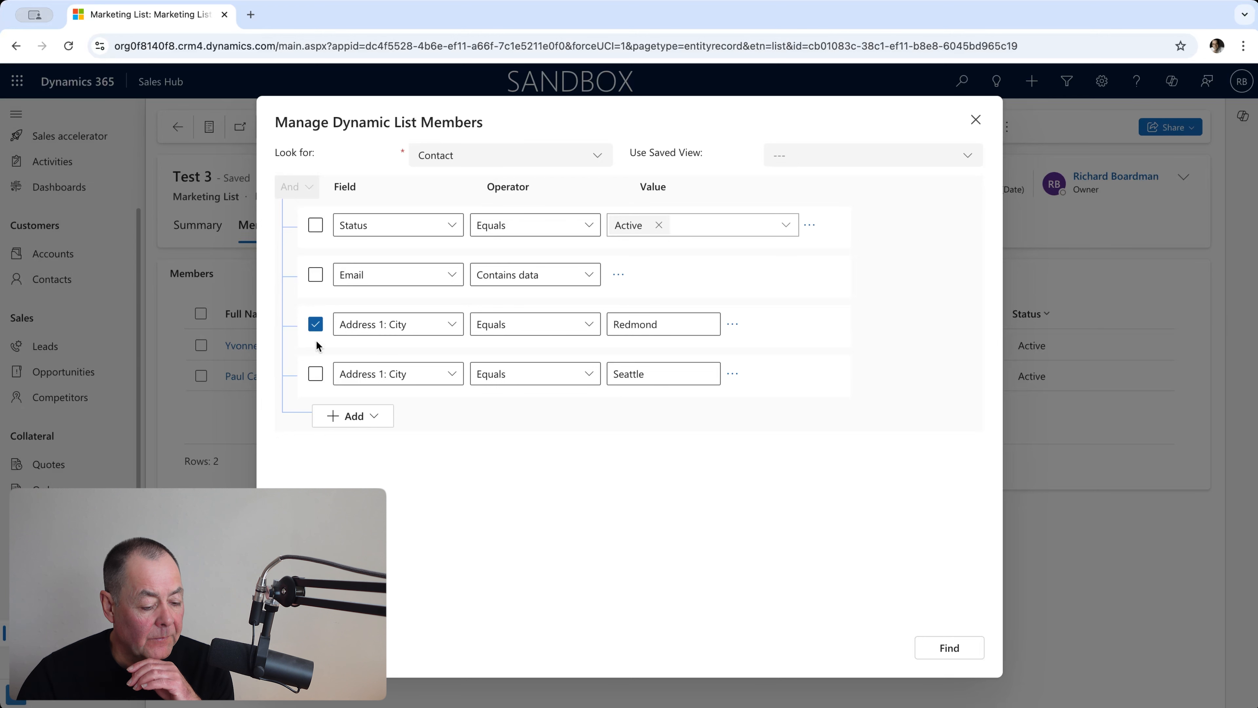
left_click(318, 375)
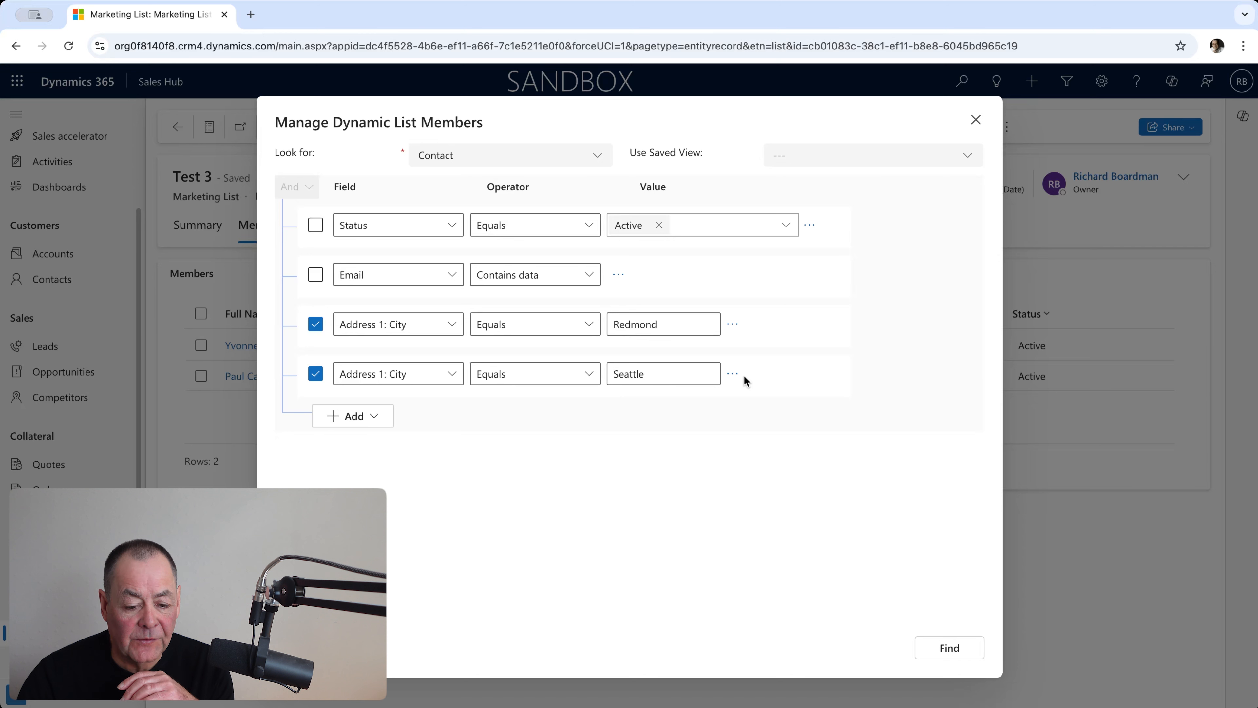
left_click(734, 327)
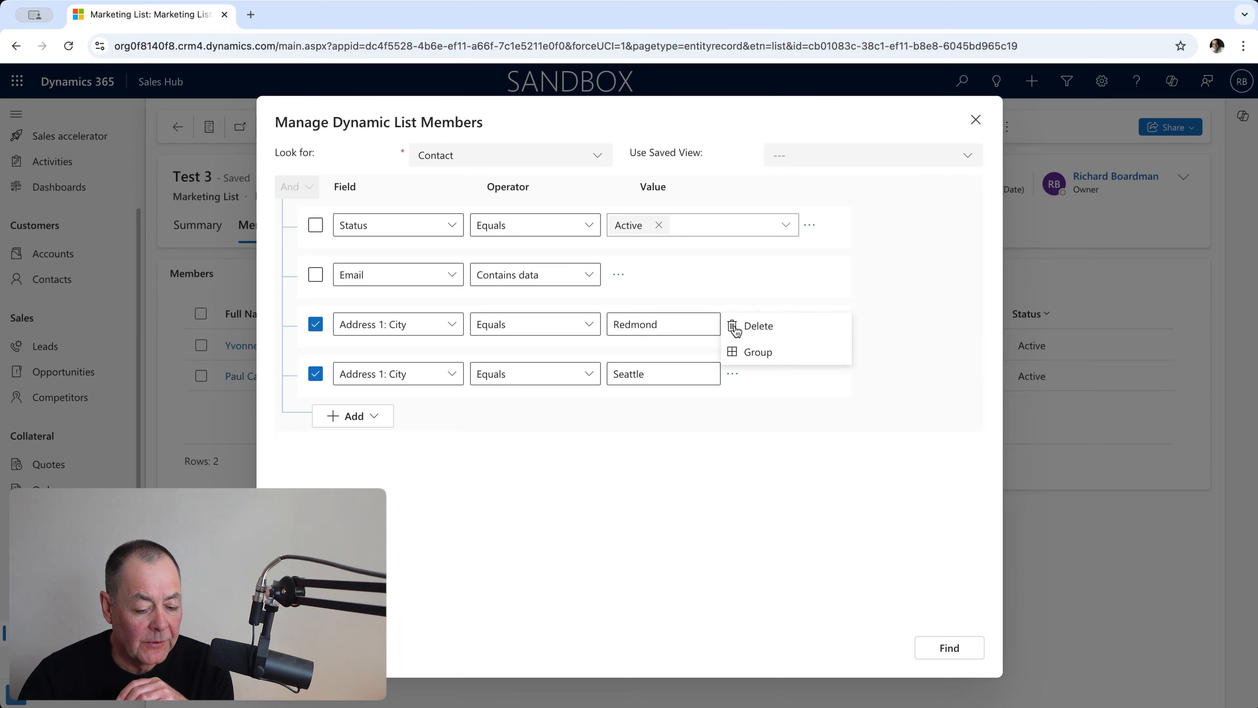
left_click(770, 353)
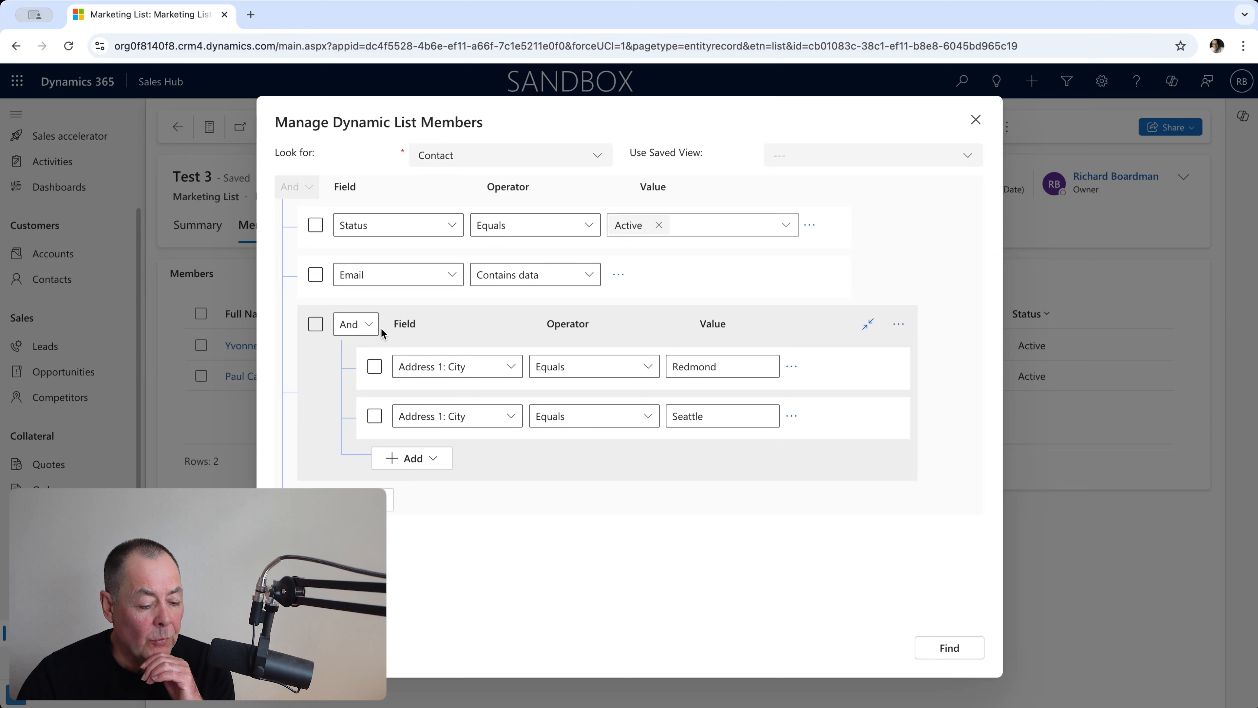
Set the city group's logic to Or, find the matching contacts and apply the query to the marketing list.
left_click(371, 327)
left_click(353, 377)
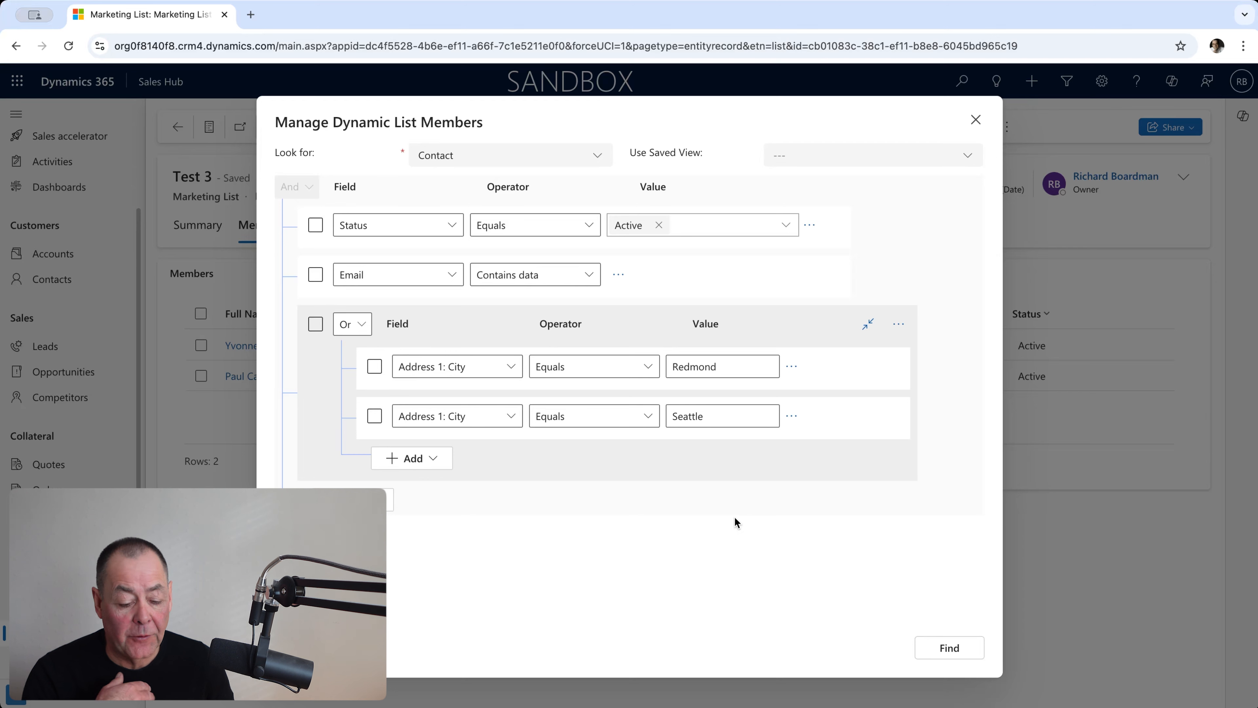
left_click(934, 648)
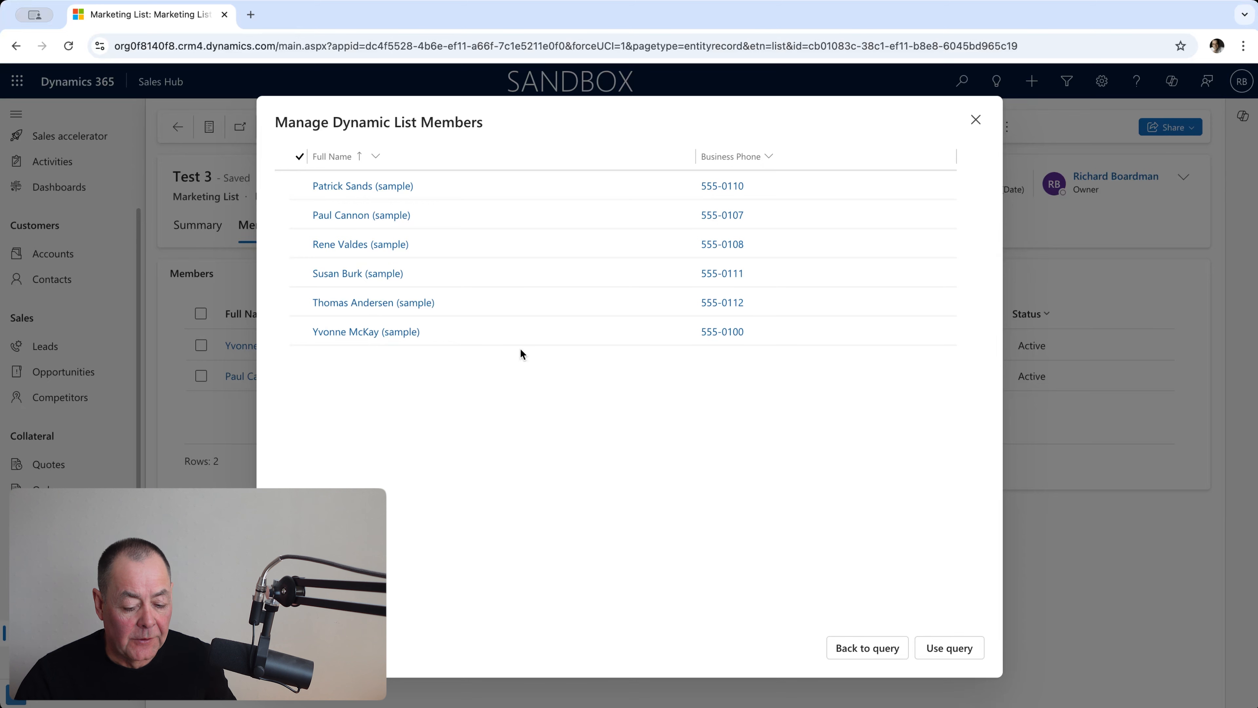
left_click(940, 647)
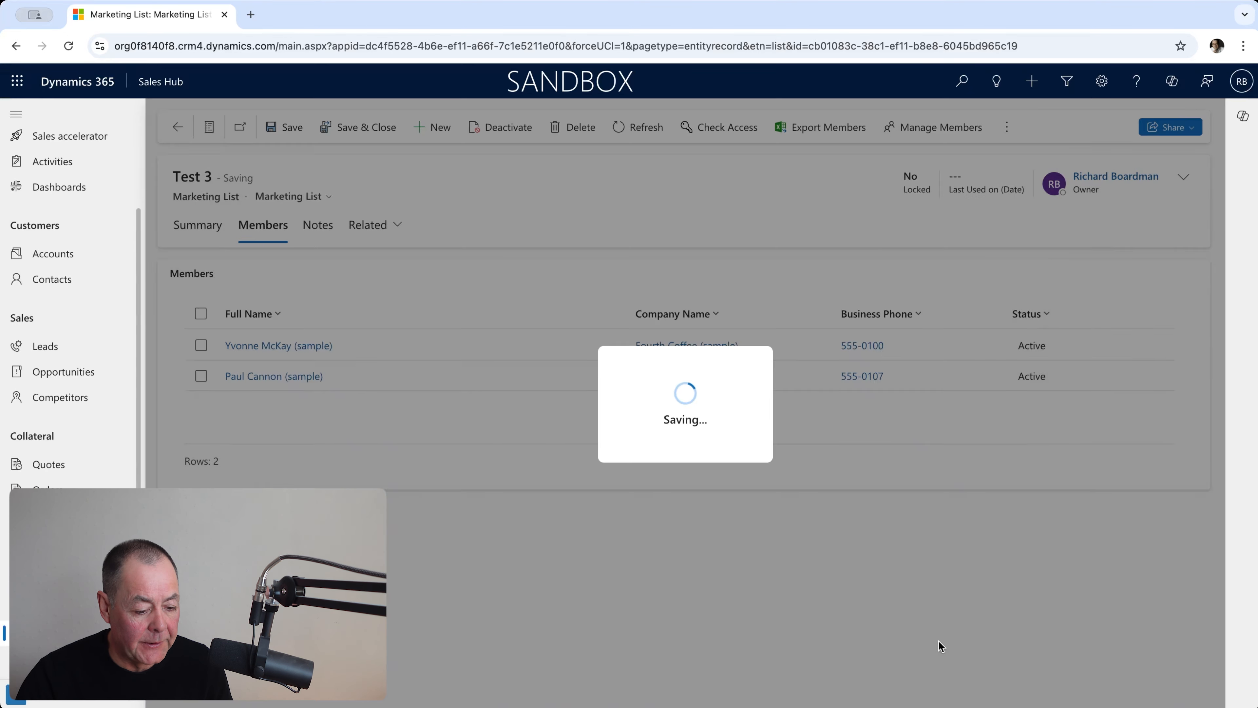
Reopen the dynamic member query and add a new condition group below the city group at the outer level.
left_click(931, 130)
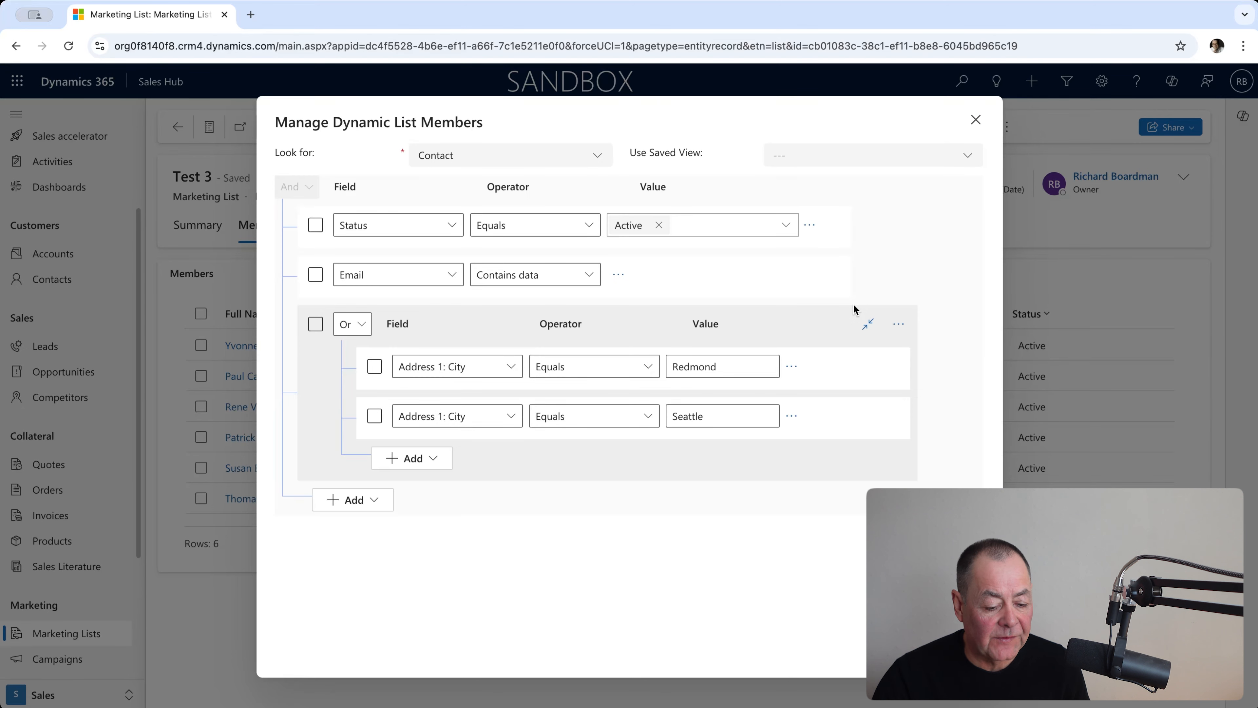
left_click(375, 502)
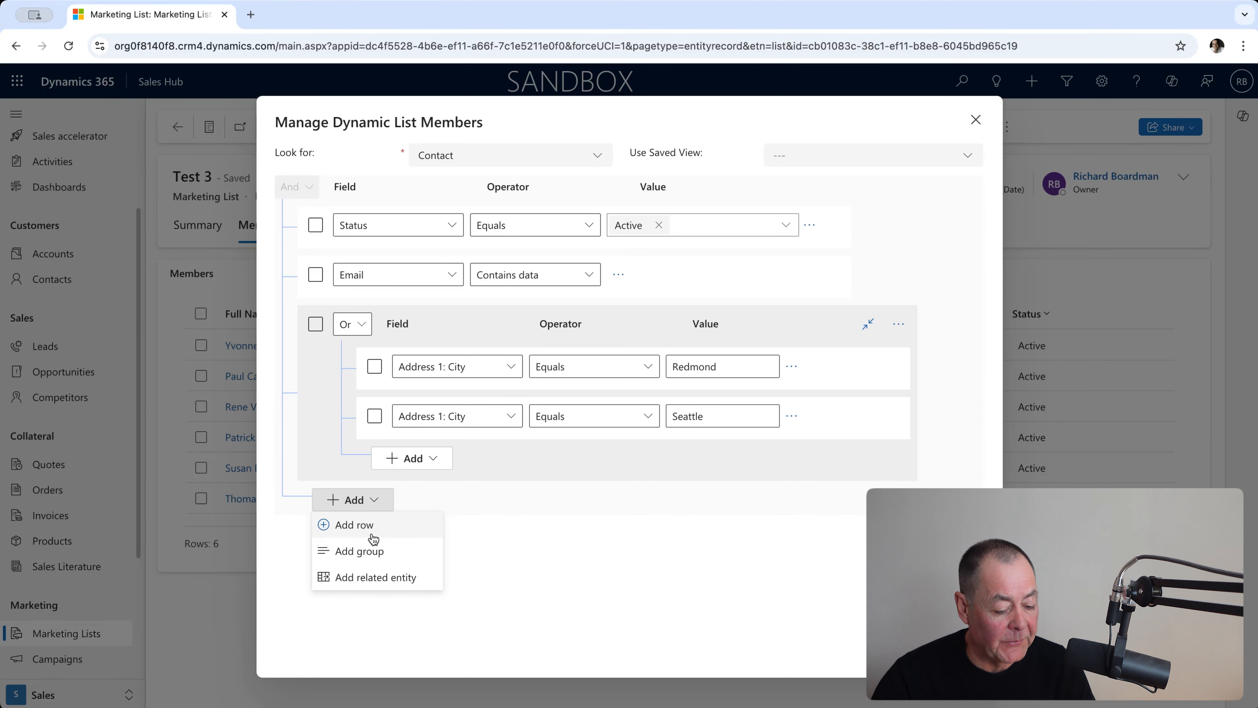
left_click(515, 531)
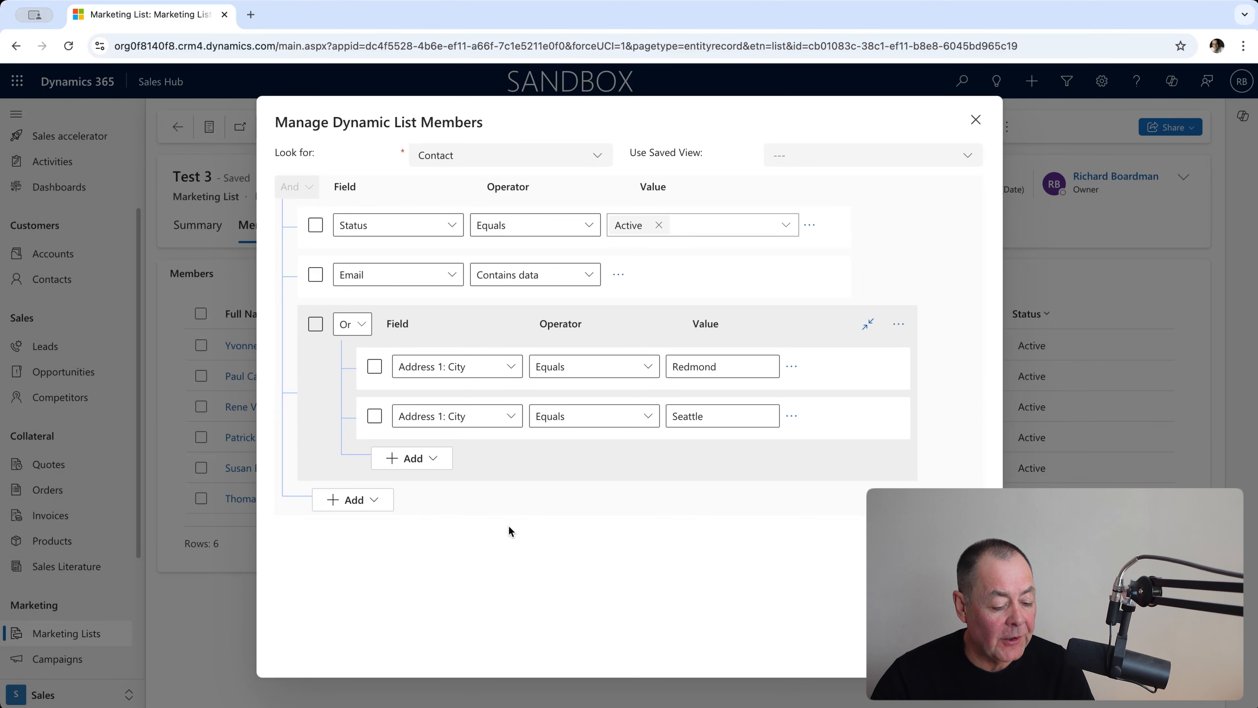
left_click(383, 504)
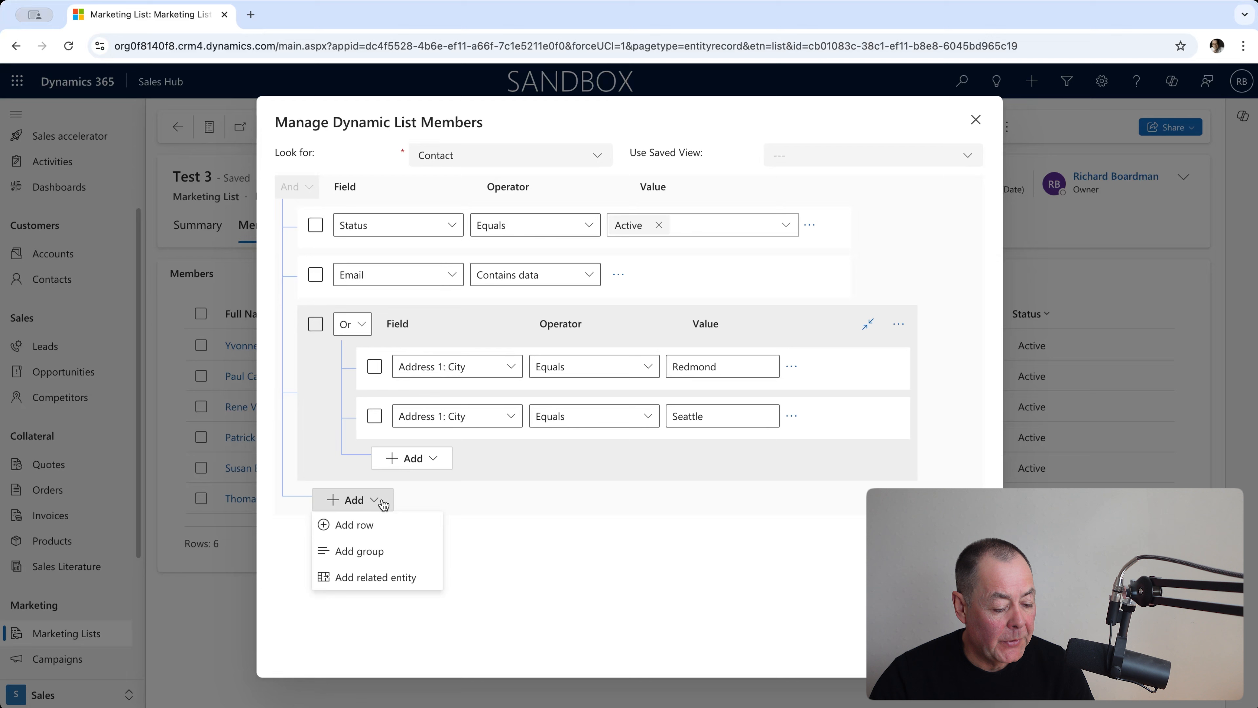
left_click(379, 558)
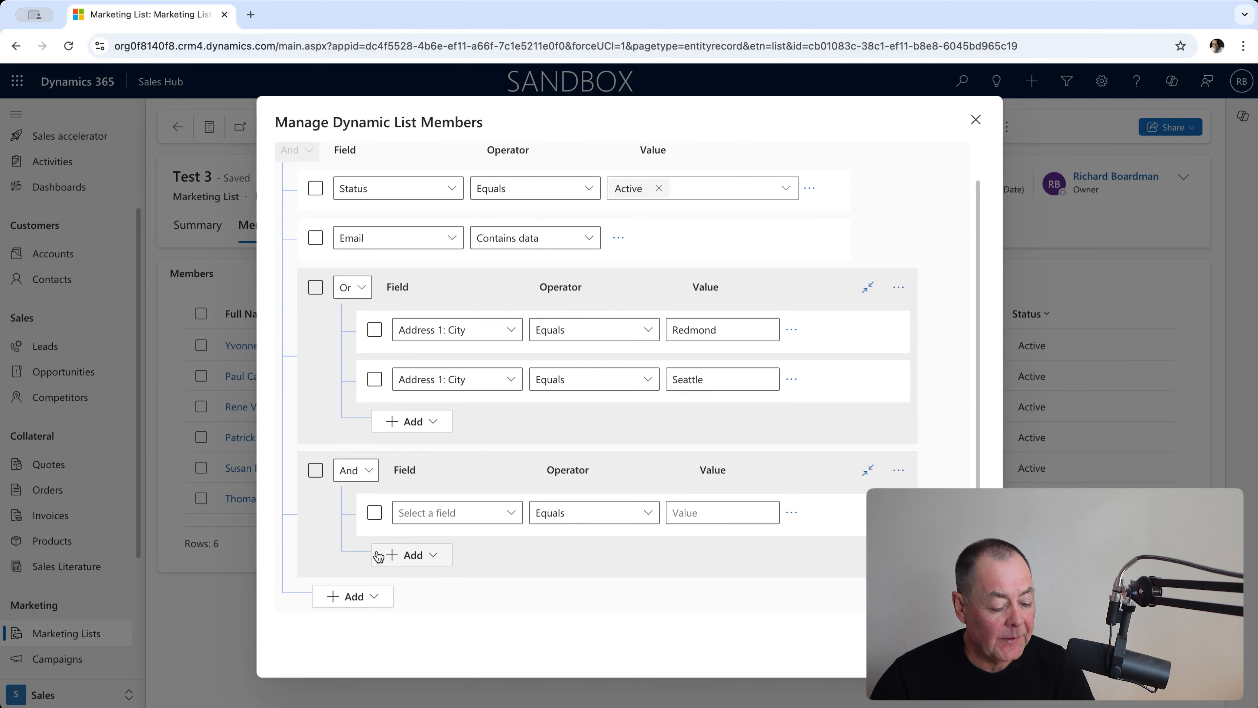
Define the new group's first condition as Job Title contains Owner.
left_click(512, 516)
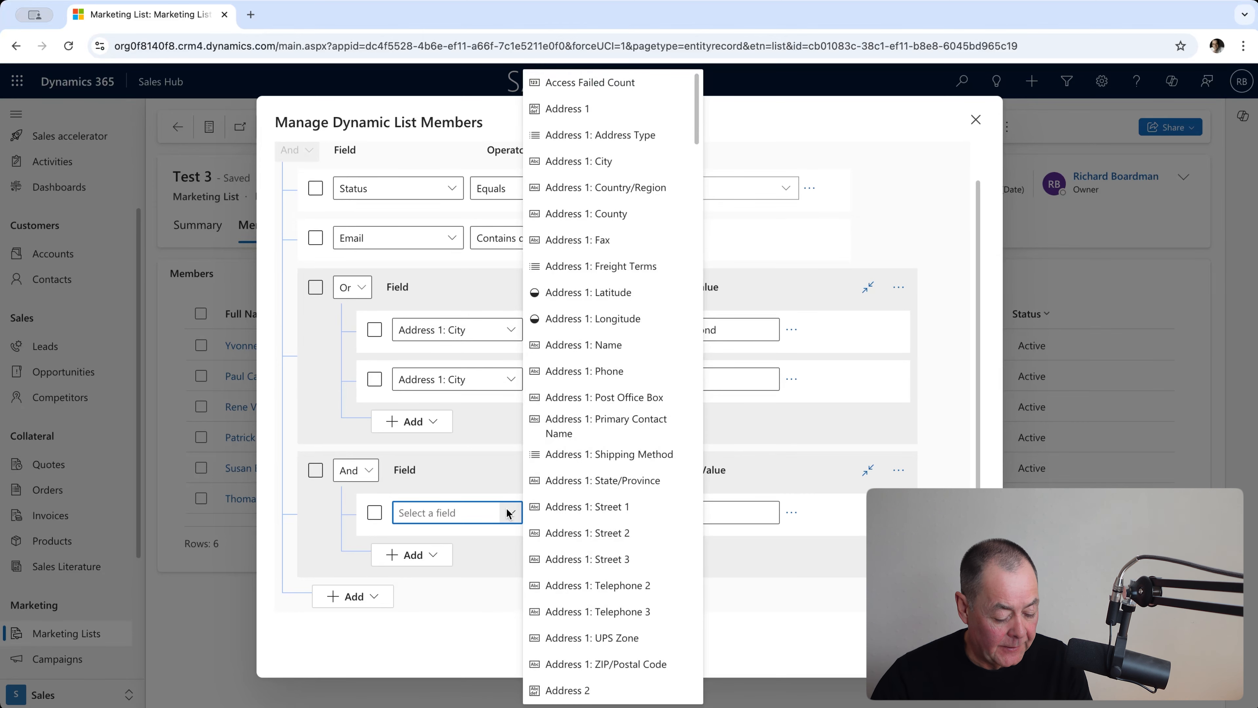
type("Job Title")
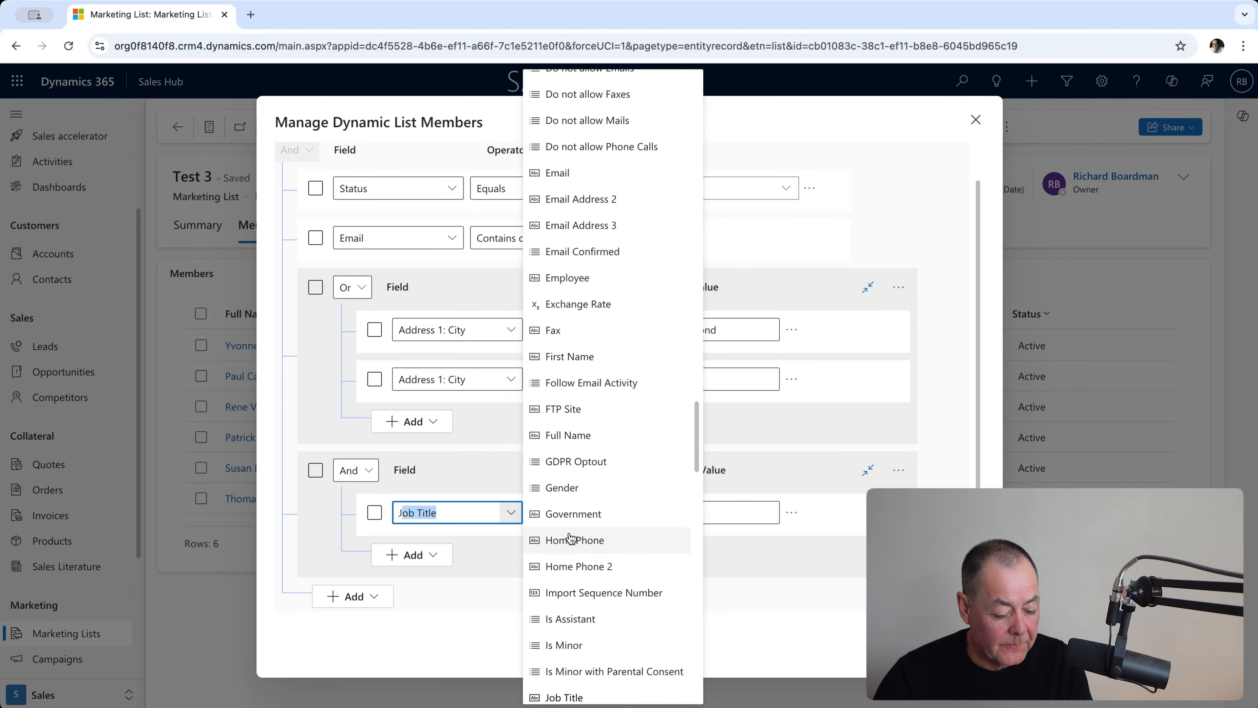
scroll(571, 555, "down", 1)
left_click(570, 632)
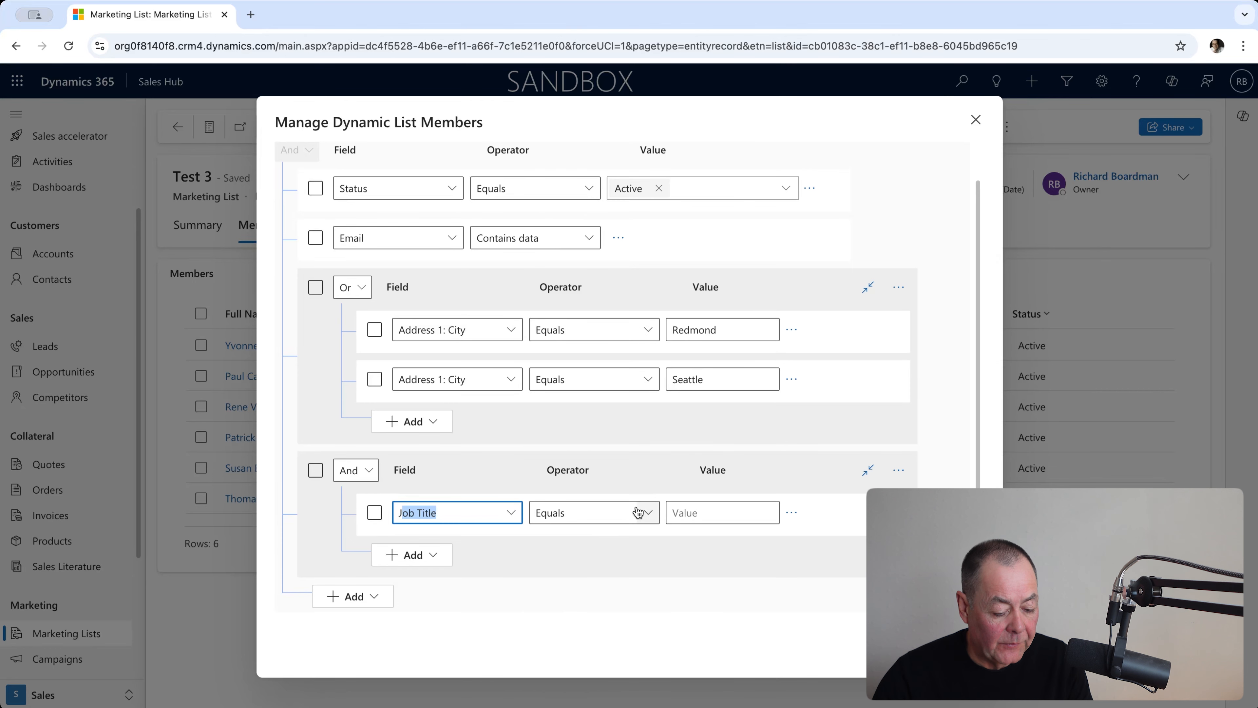
left_click(644, 517)
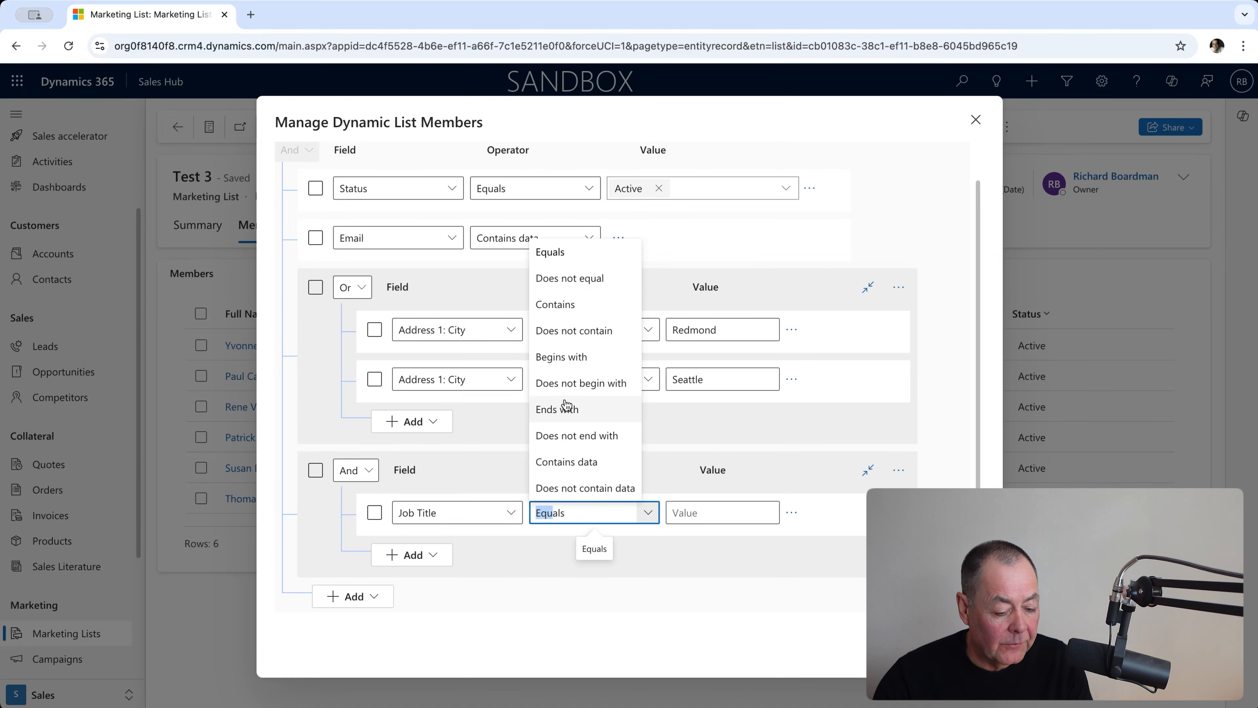
left_click(564, 309)
left_click(701, 512)
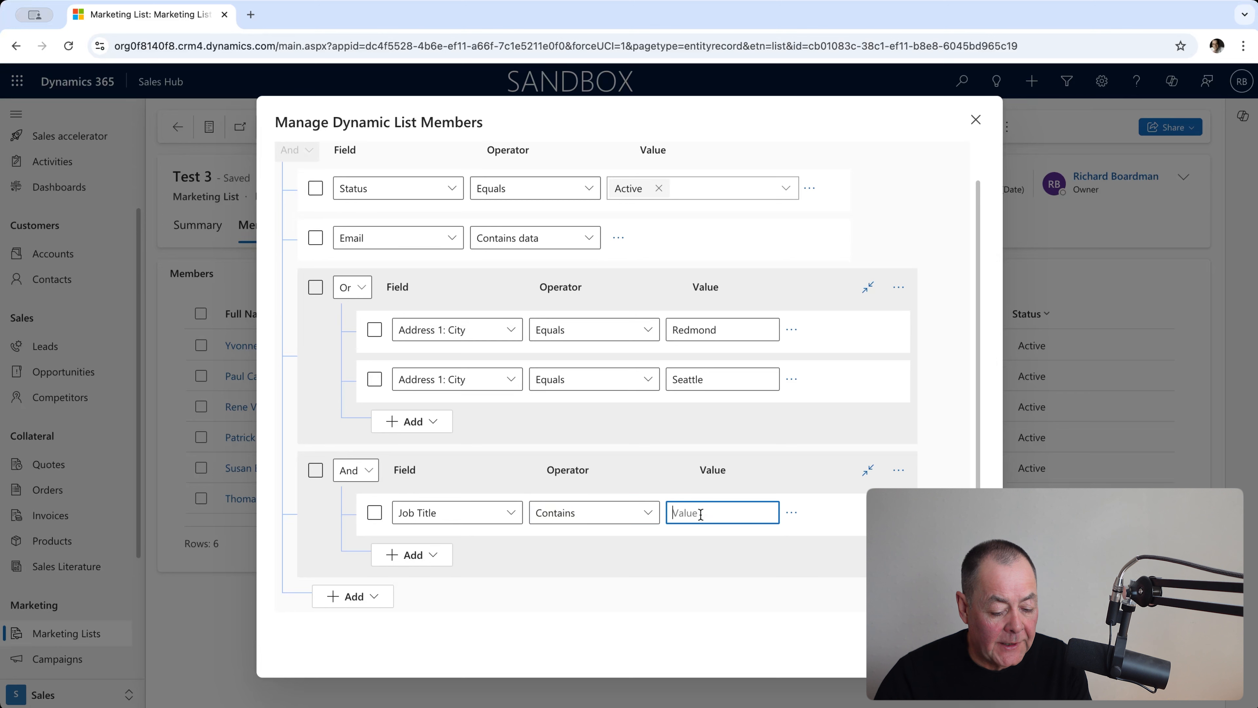
type("Owner")
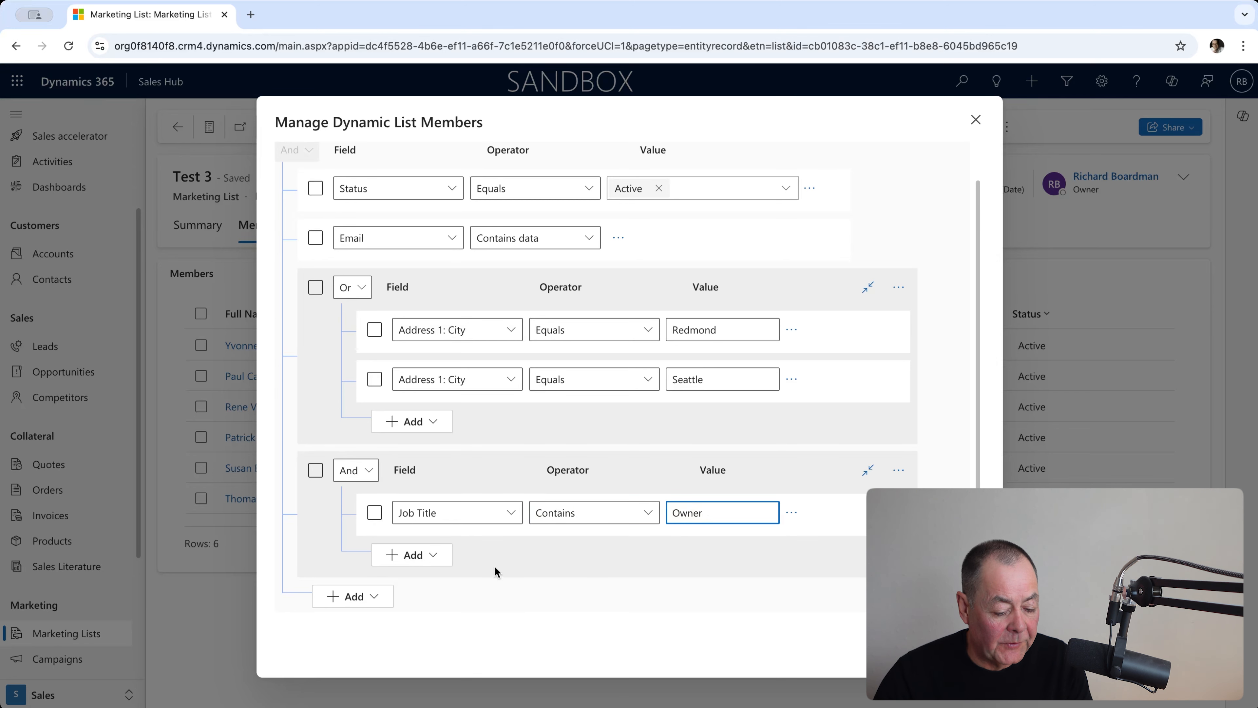
Add a second condition to the job title group: Job Title contains Purchasing.
left_click(441, 554)
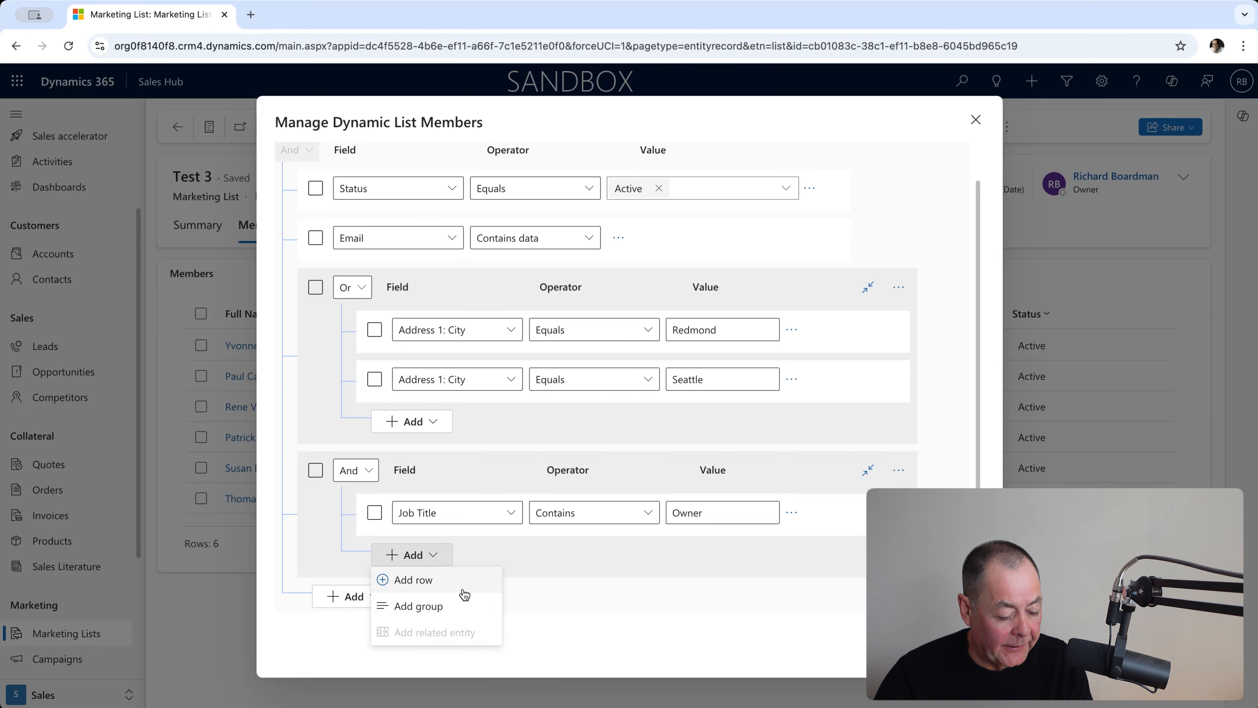
left_click(447, 589)
left_click(492, 562)
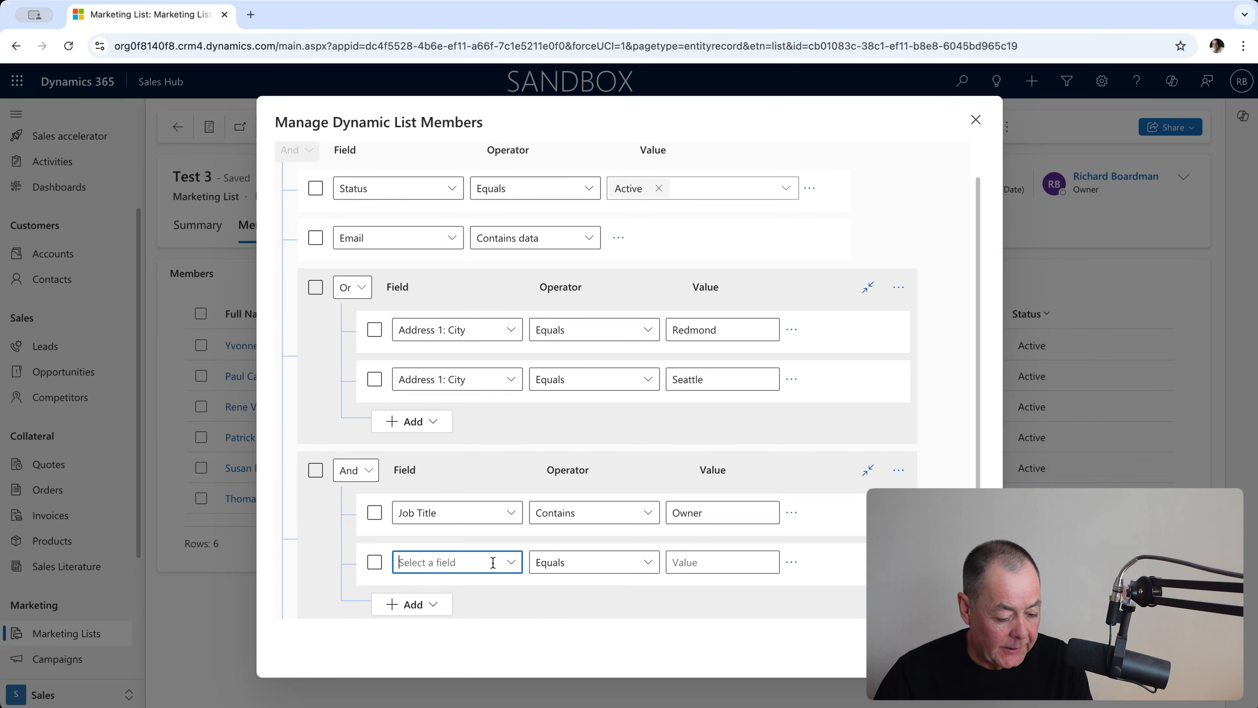
type("Job Title")
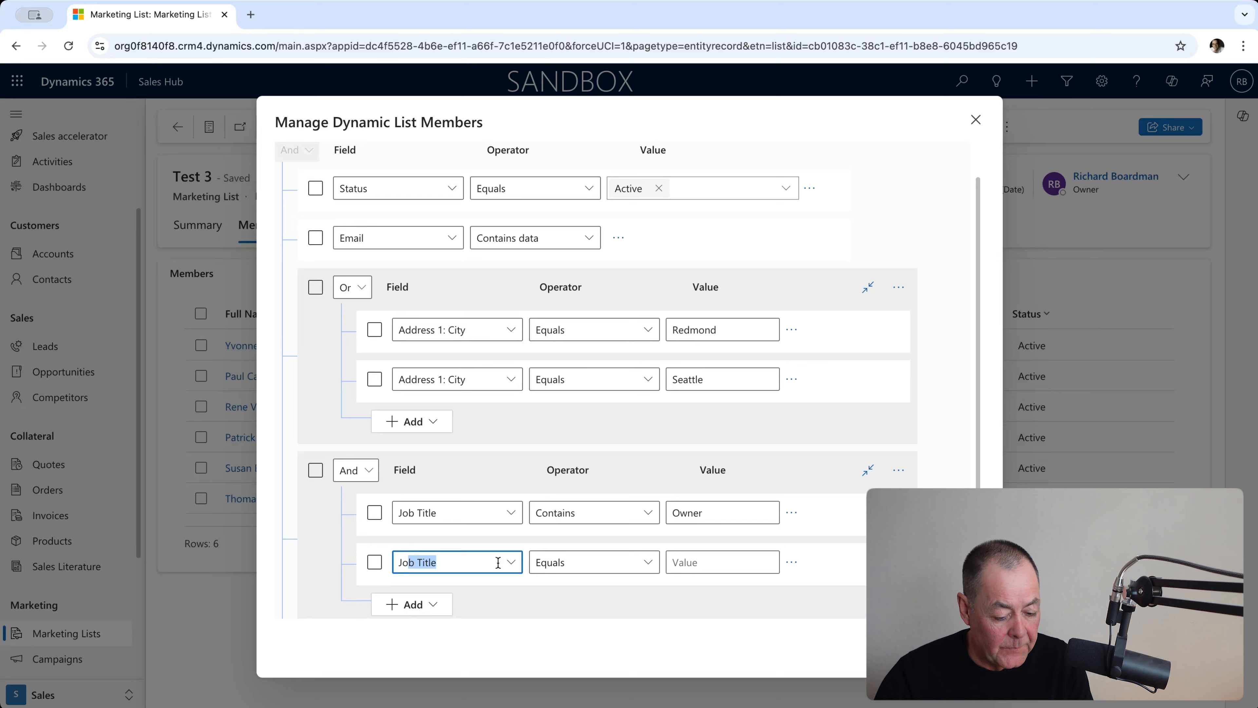
left_click(603, 564)
left_click(579, 355)
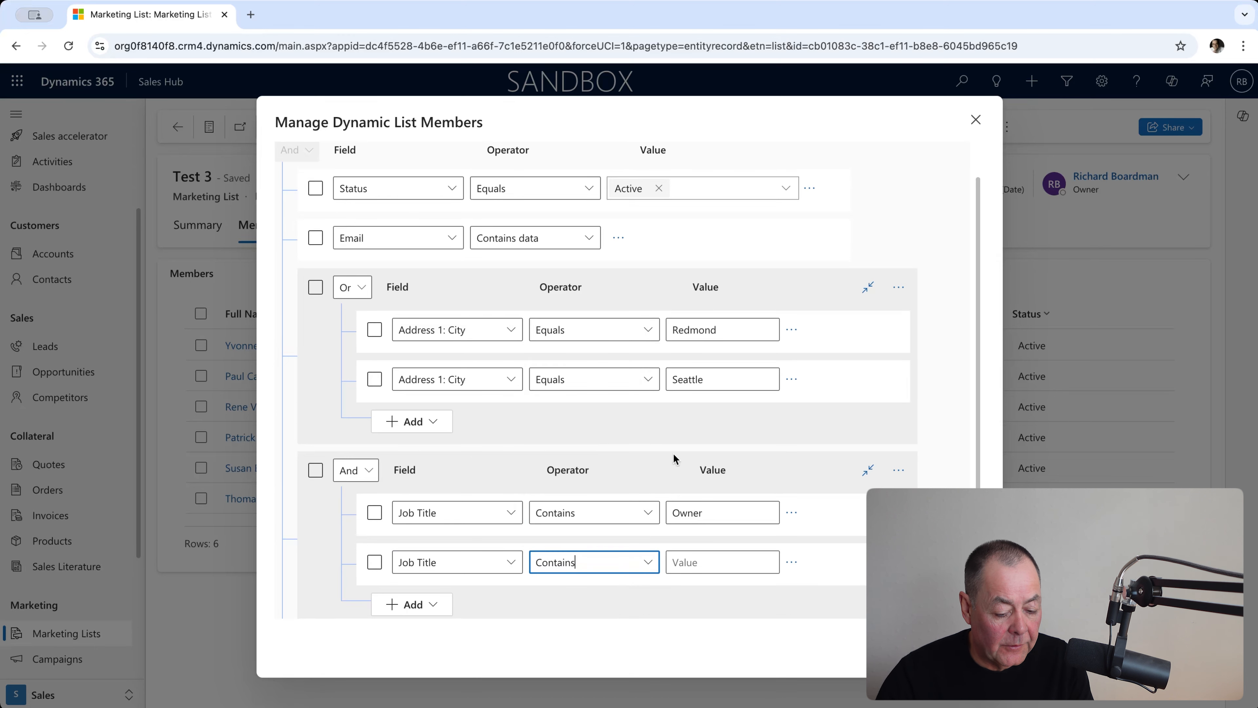
left_click(702, 564)
type("P")
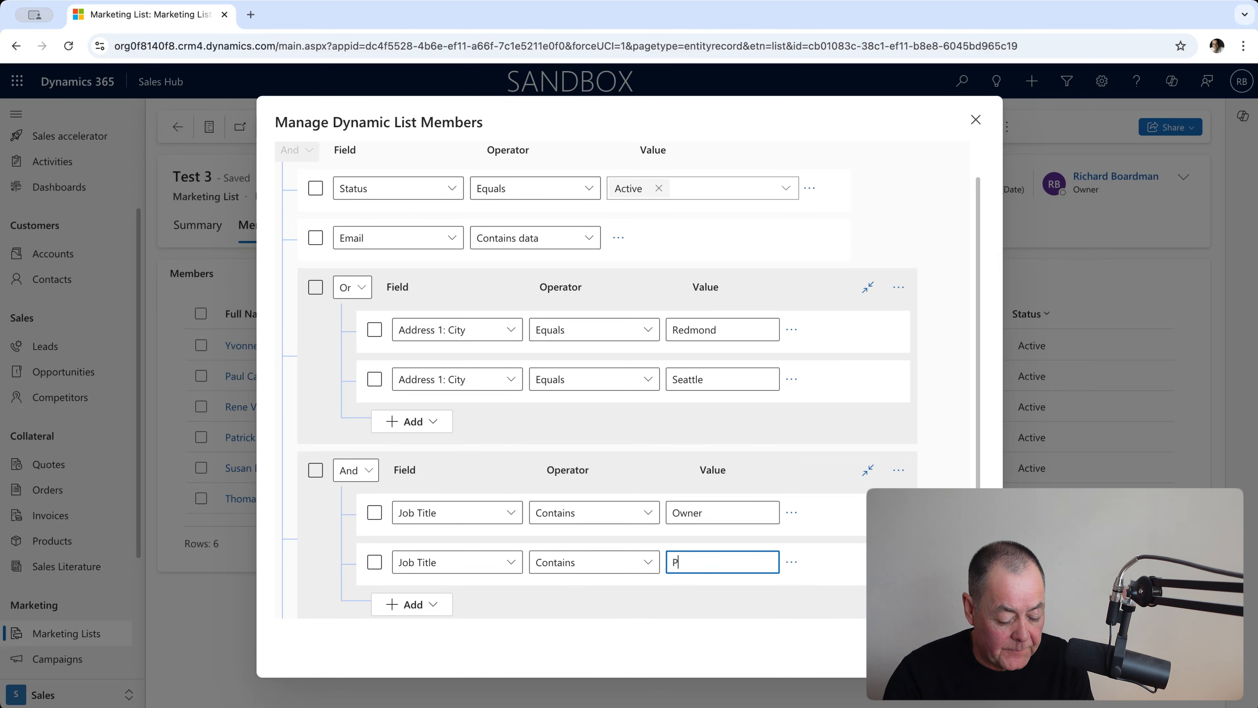
type("urchasing")
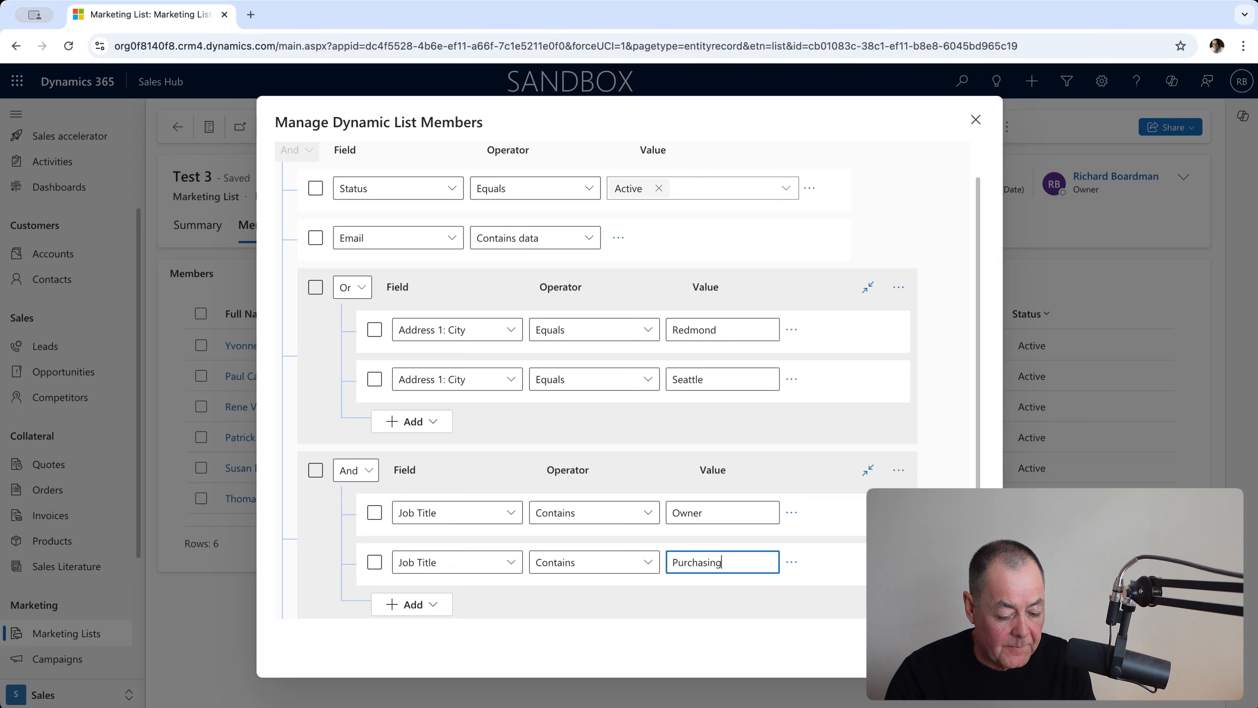
Set the job title group's logic to Or, find the matching contacts and return to the query.
left_click(366, 474)
left_click(377, 518)
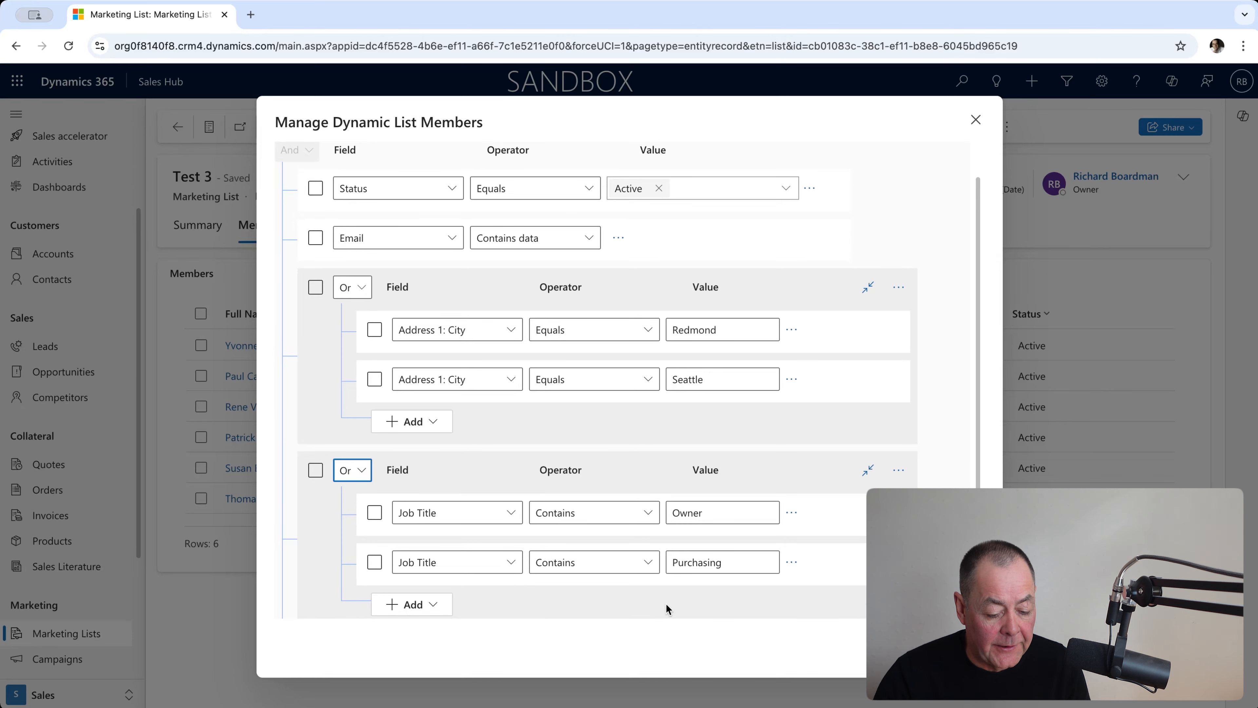
left_click(955, 648)
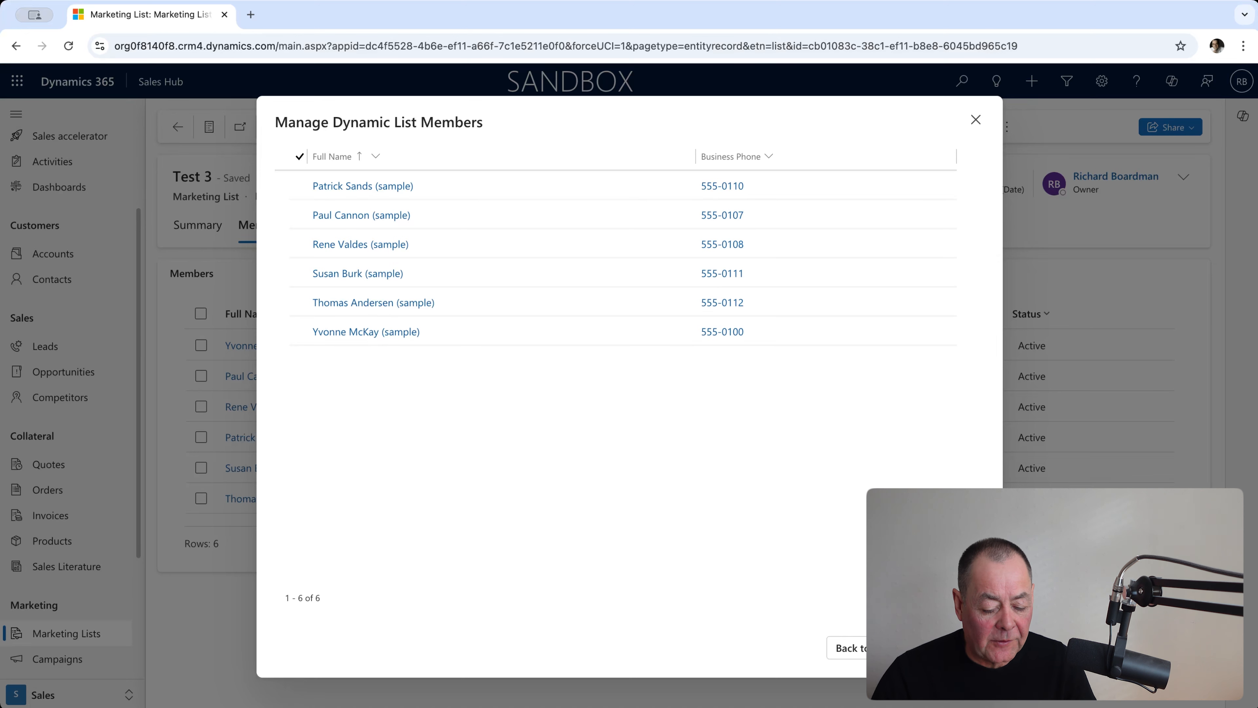
left_click(873, 648)
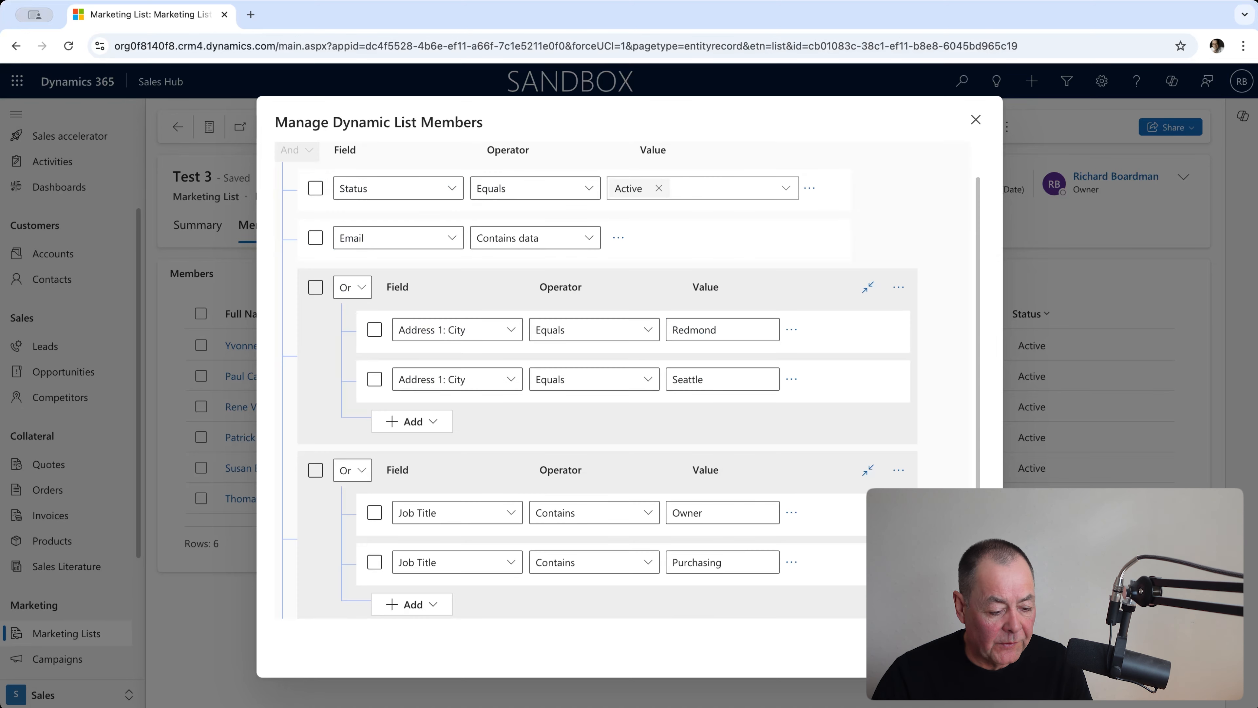
Add a condition row at the outer level below the job title group, using the Preferred Method of Contact field.
scroll(680, 404, "down", 2)
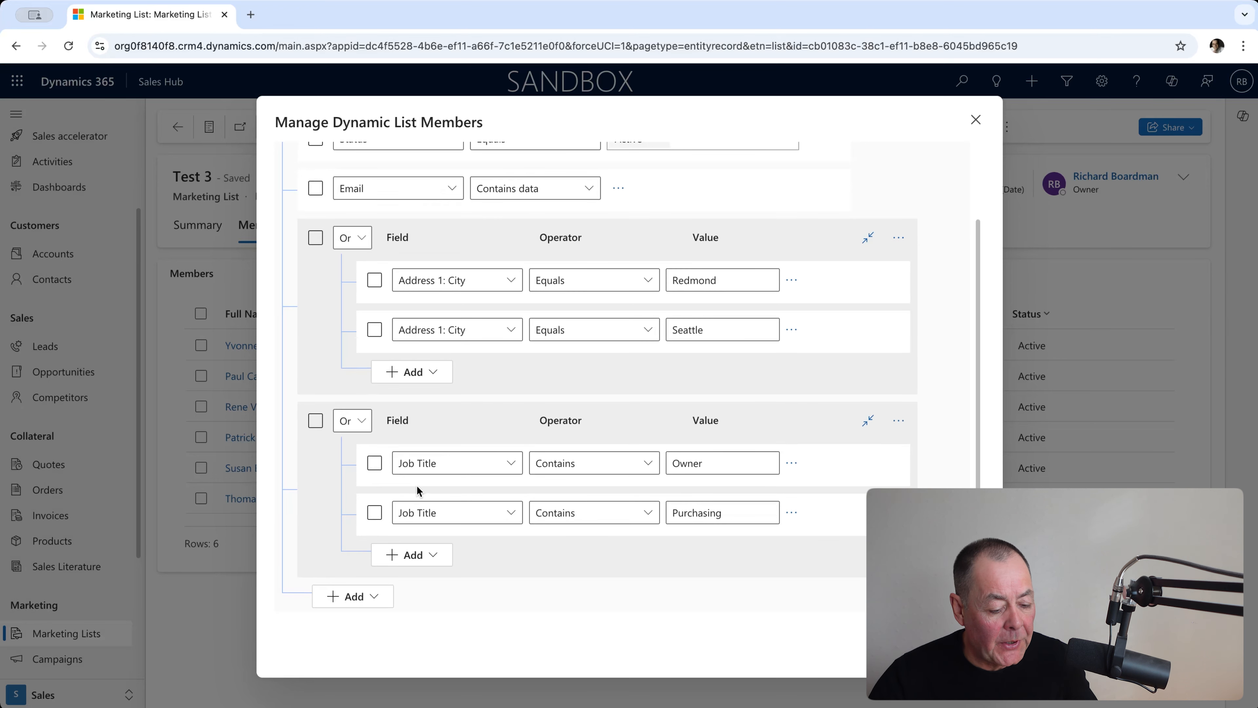
left_click(379, 596)
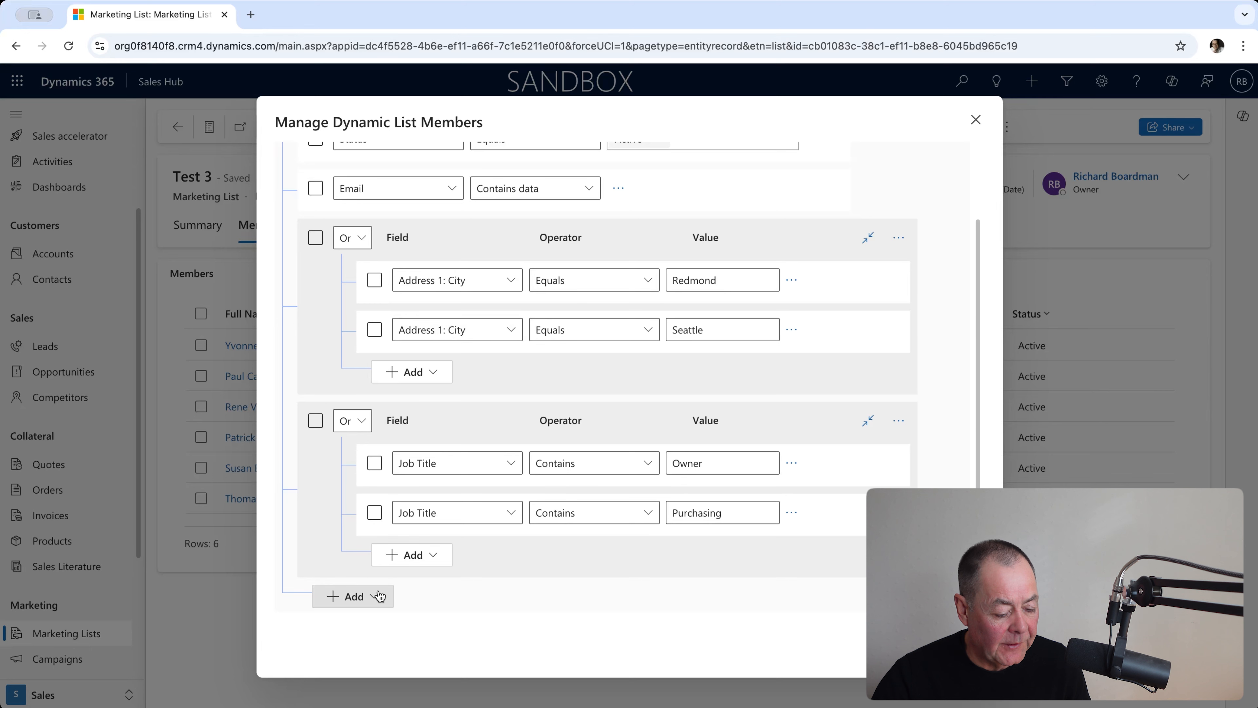
left_click(382, 620)
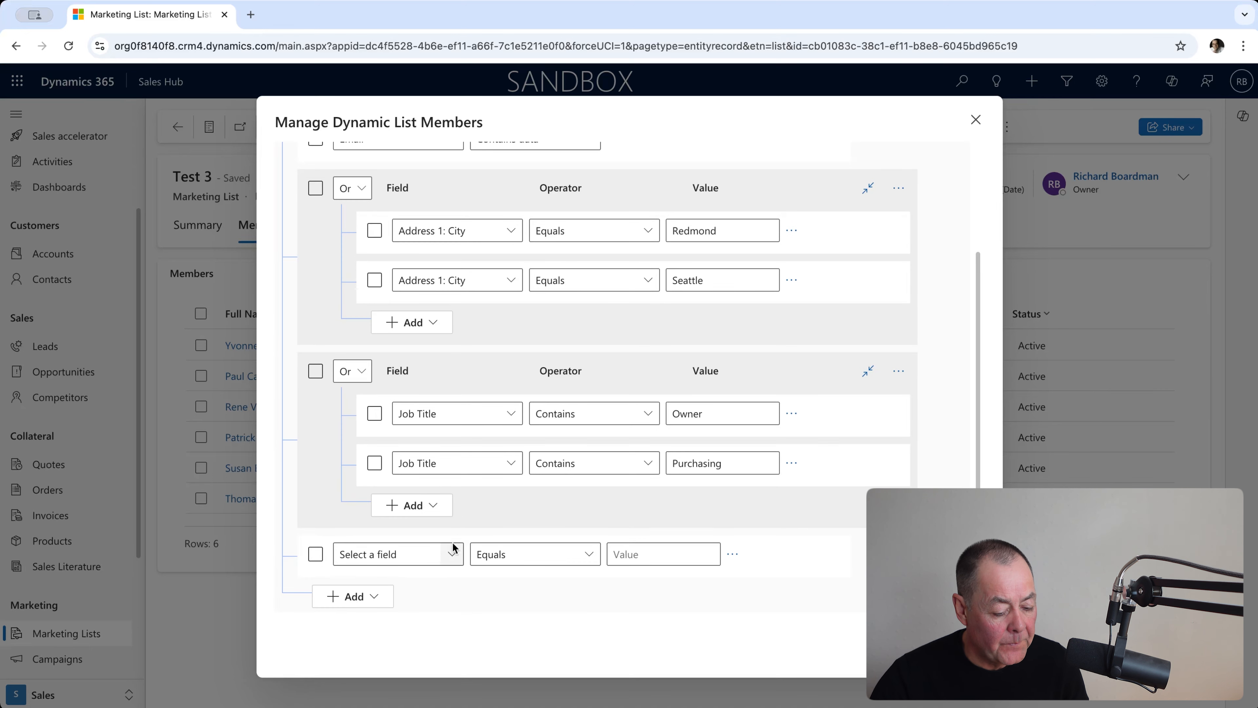
left_click(424, 553)
type("Preferred Day")
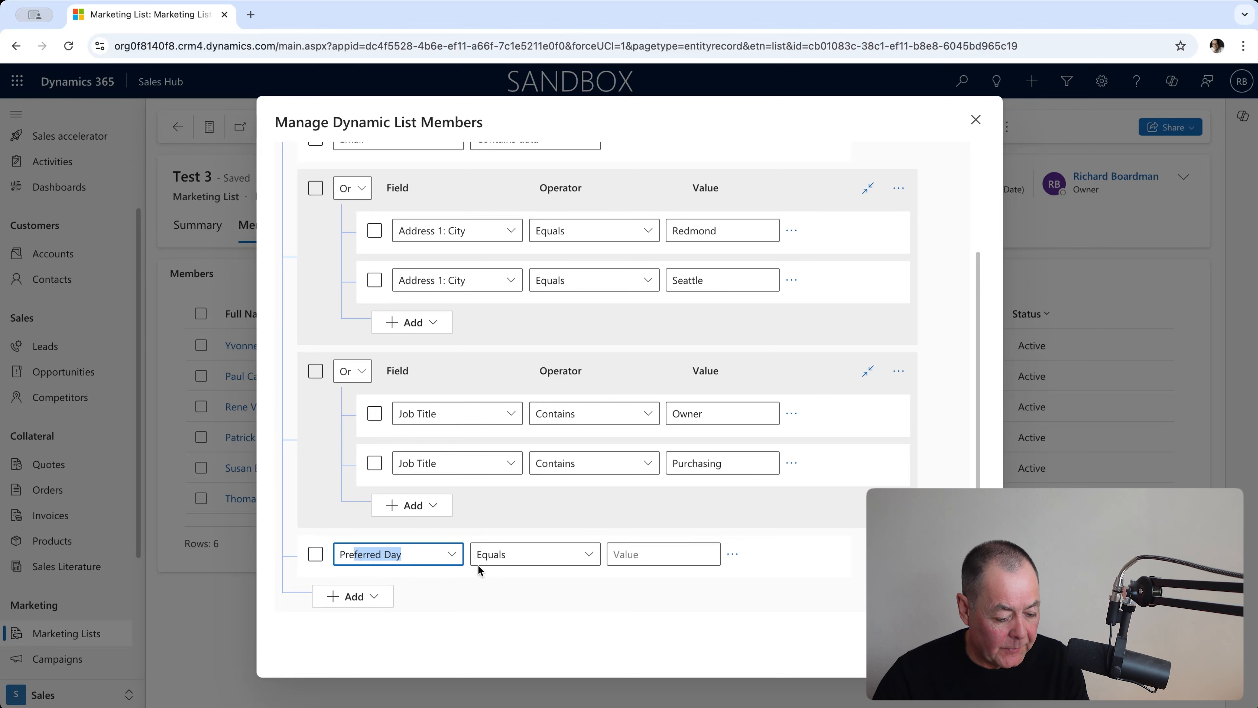
left_click(453, 555)
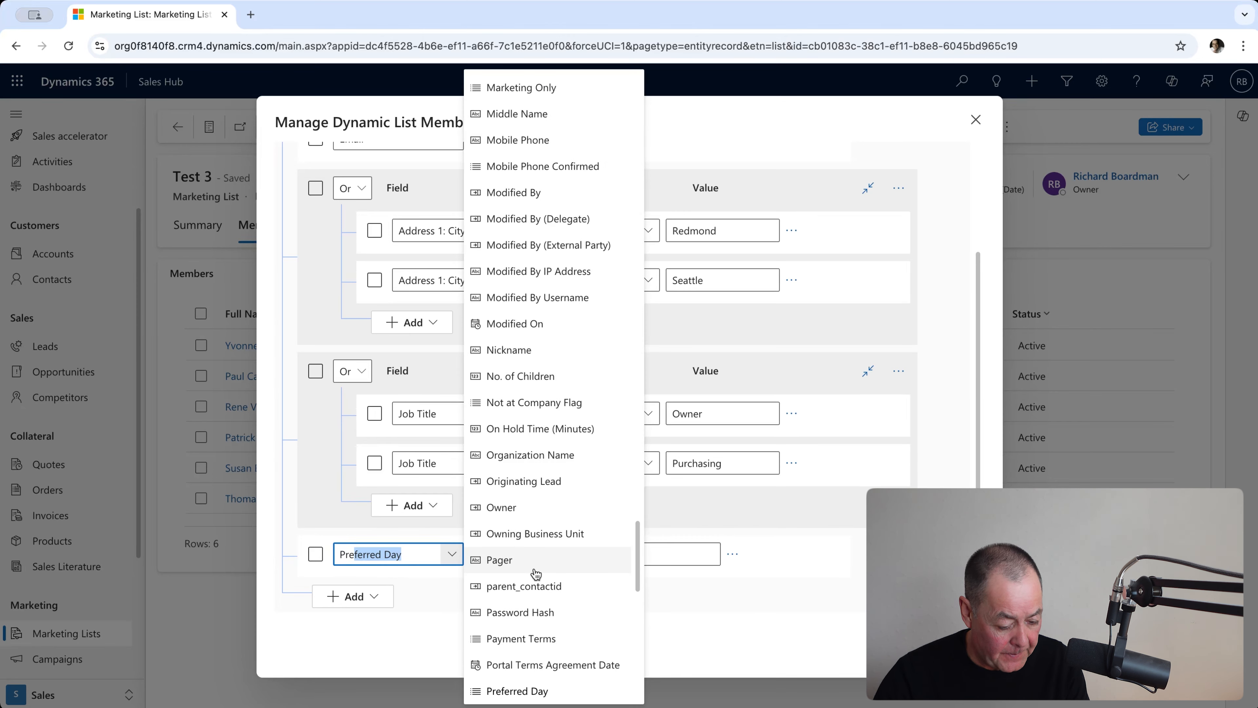
scroll(540, 587, "down", 4)
scroll(559, 615, "down", 3)
left_click(557, 620)
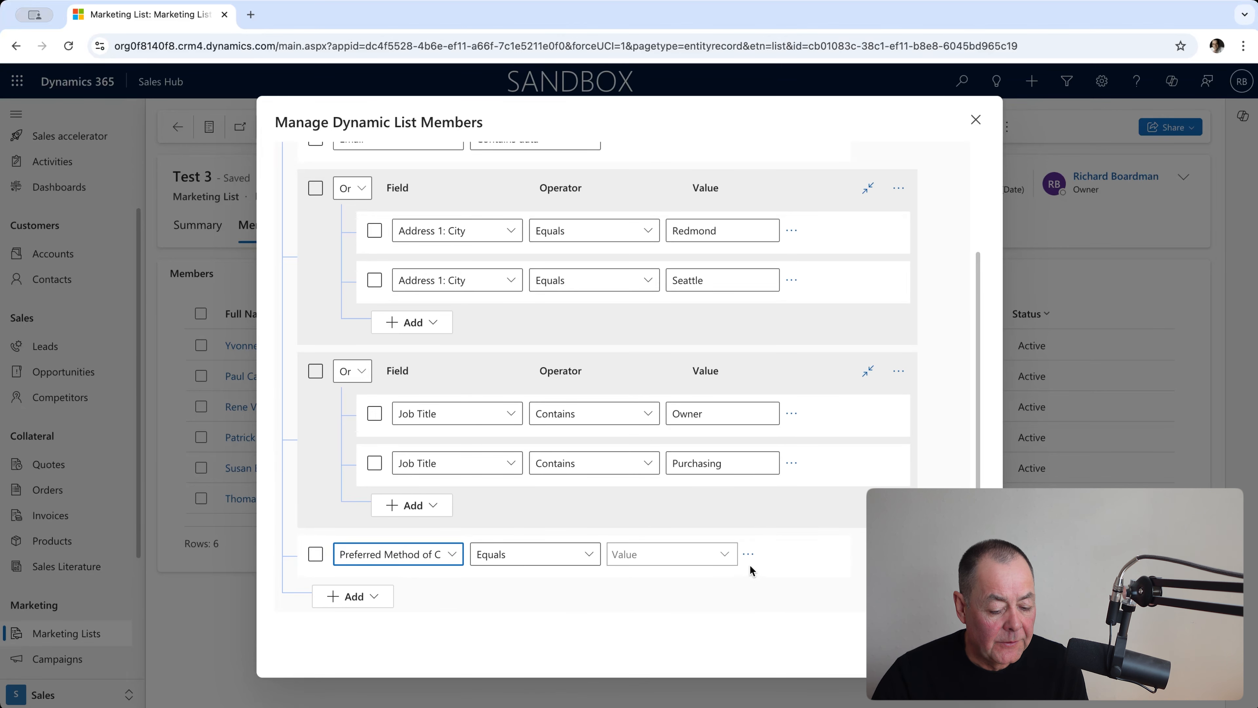
Set the preferred contact method condition to equal Any, Email, Fax, Mail and Phone, and find the matching contacts.
left_click(728, 556)
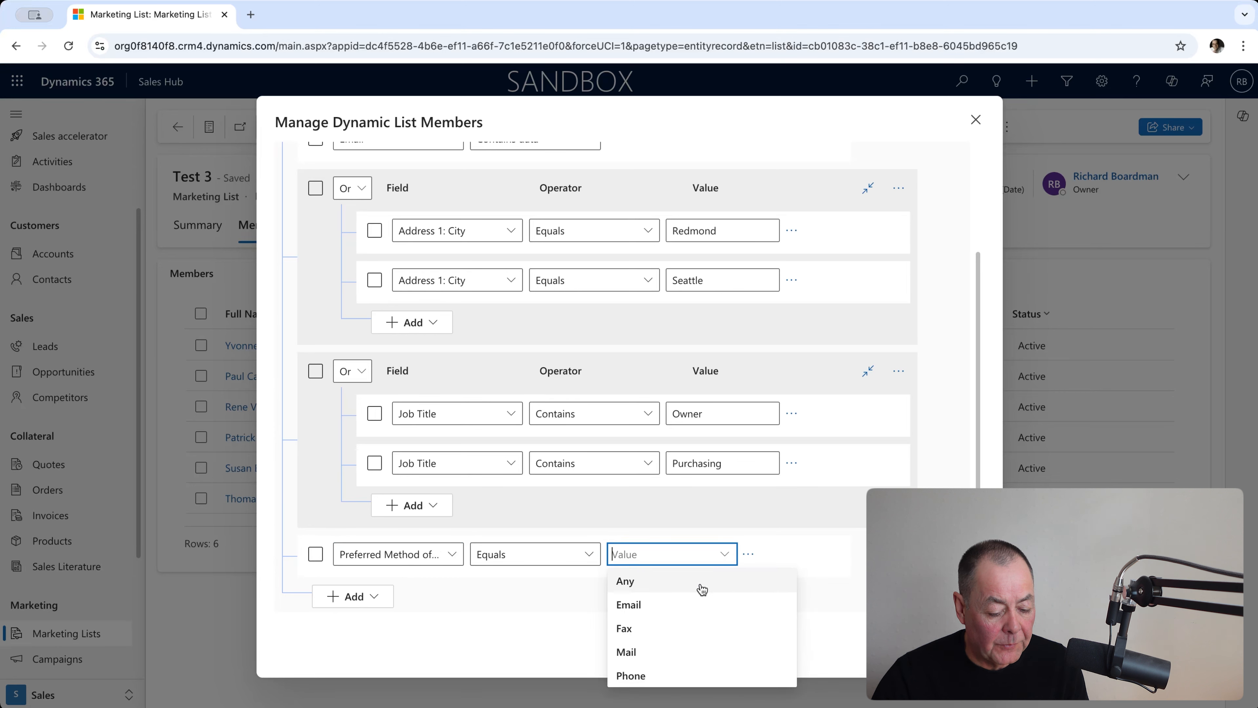
left_click(702, 589)
left_click(718, 559)
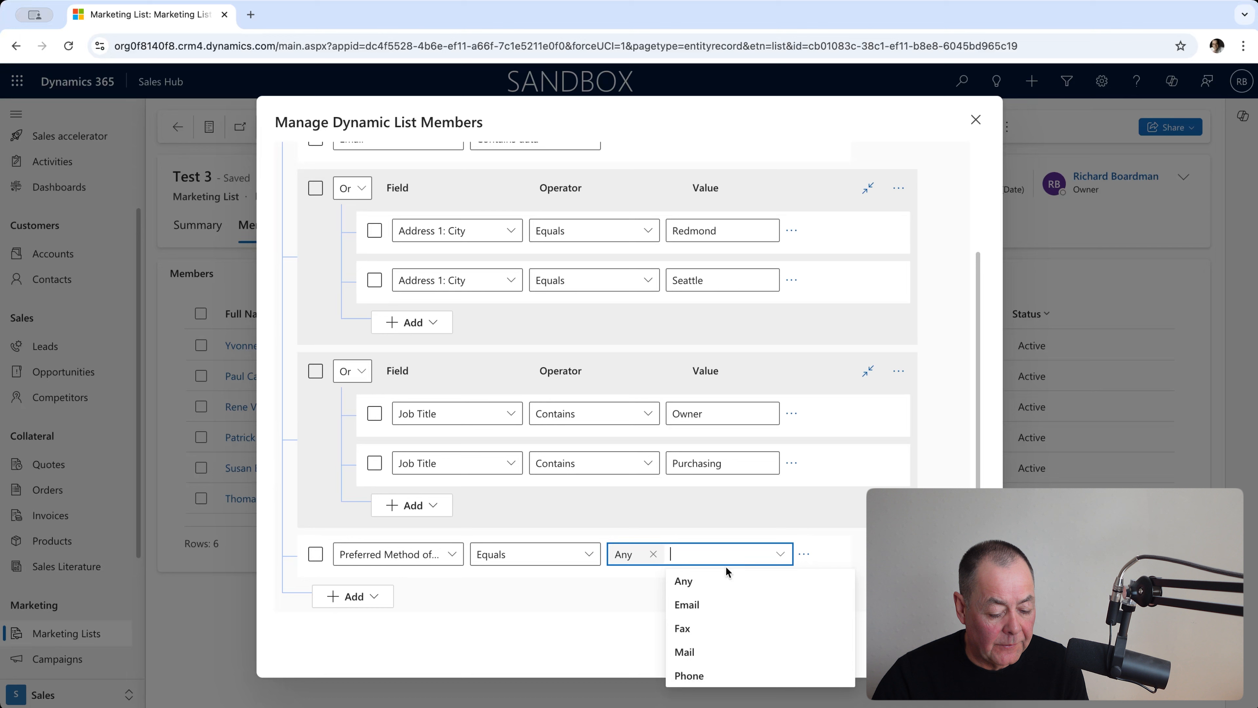
left_click(721, 601)
left_click(750, 559)
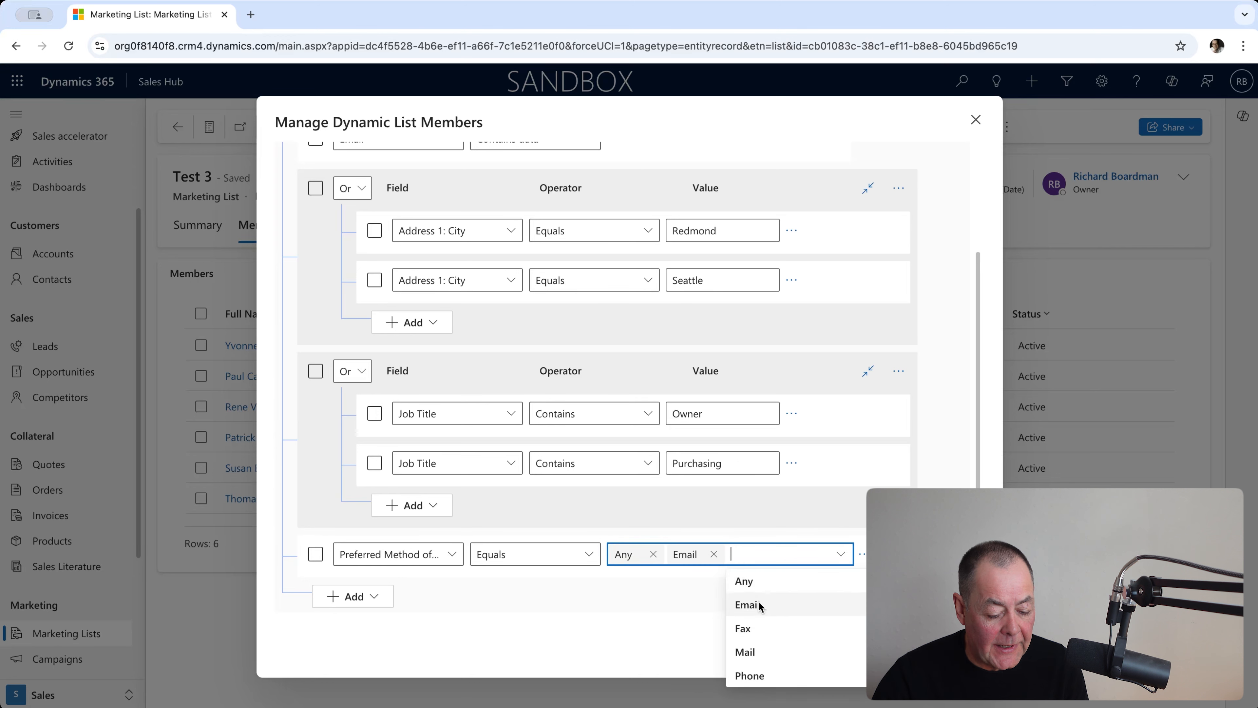
left_click(758, 628)
left_click(812, 554)
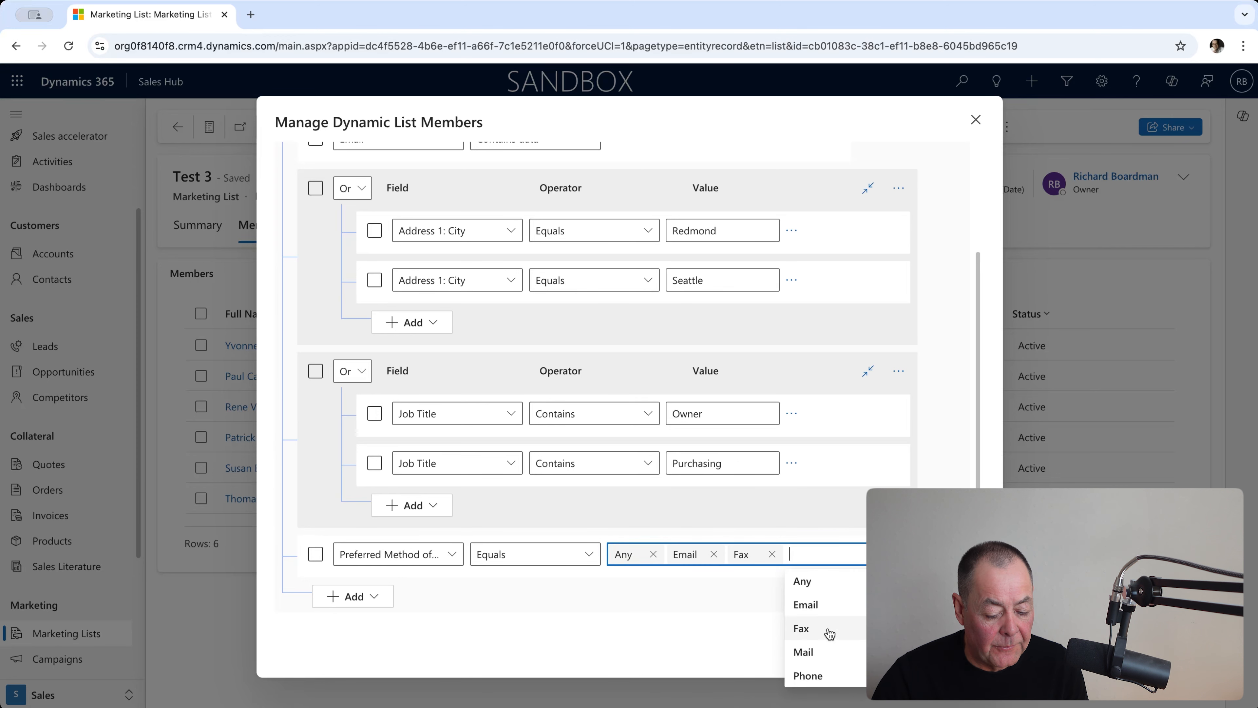
left_click(828, 651)
left_click(876, 555)
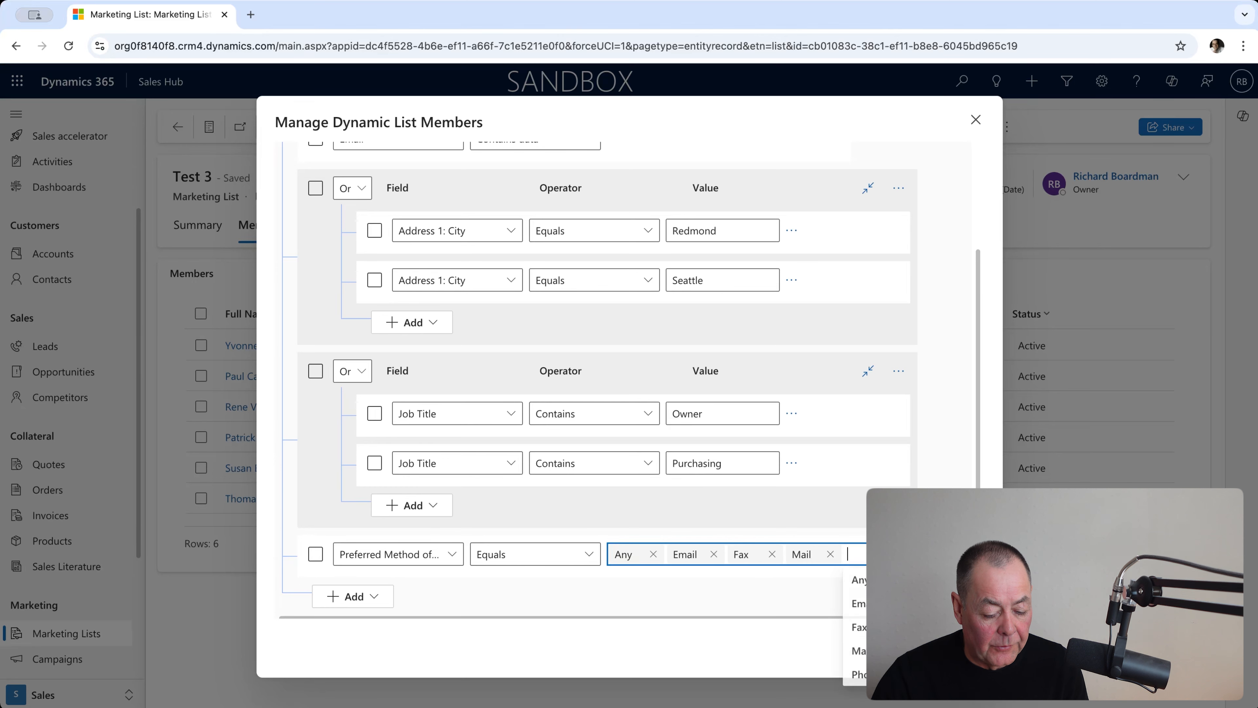
left_click(854, 675)
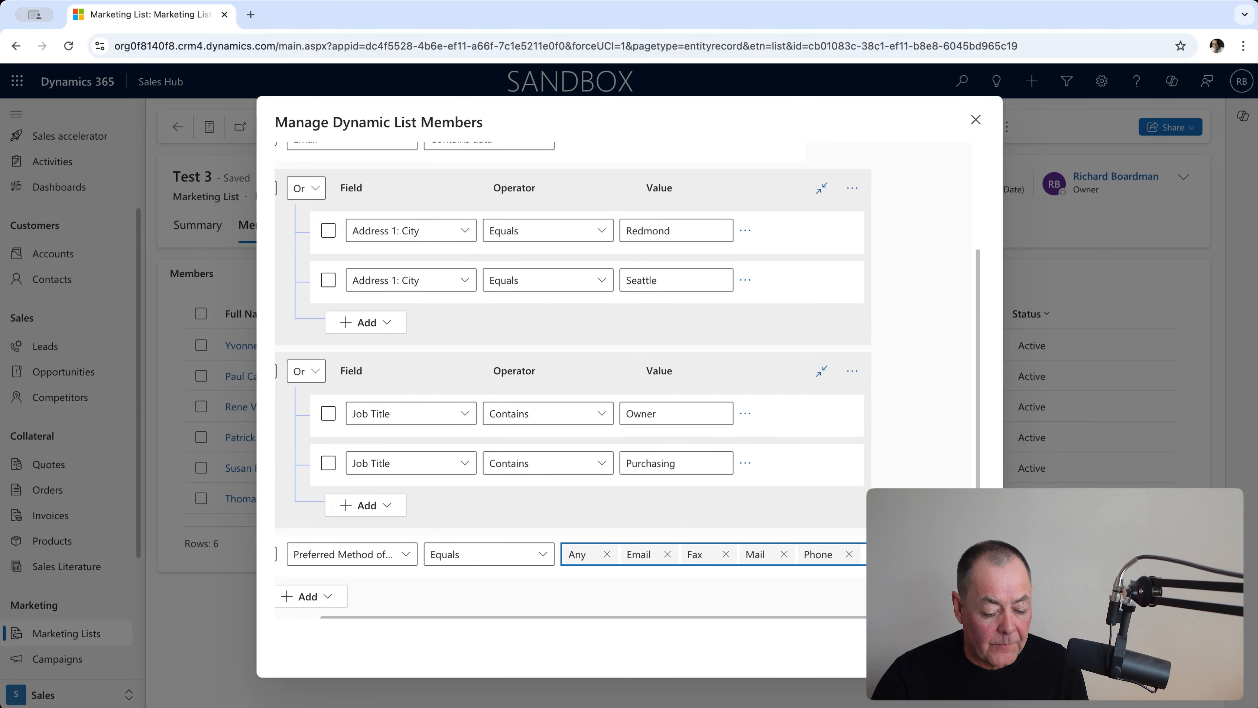
left_click(848, 586)
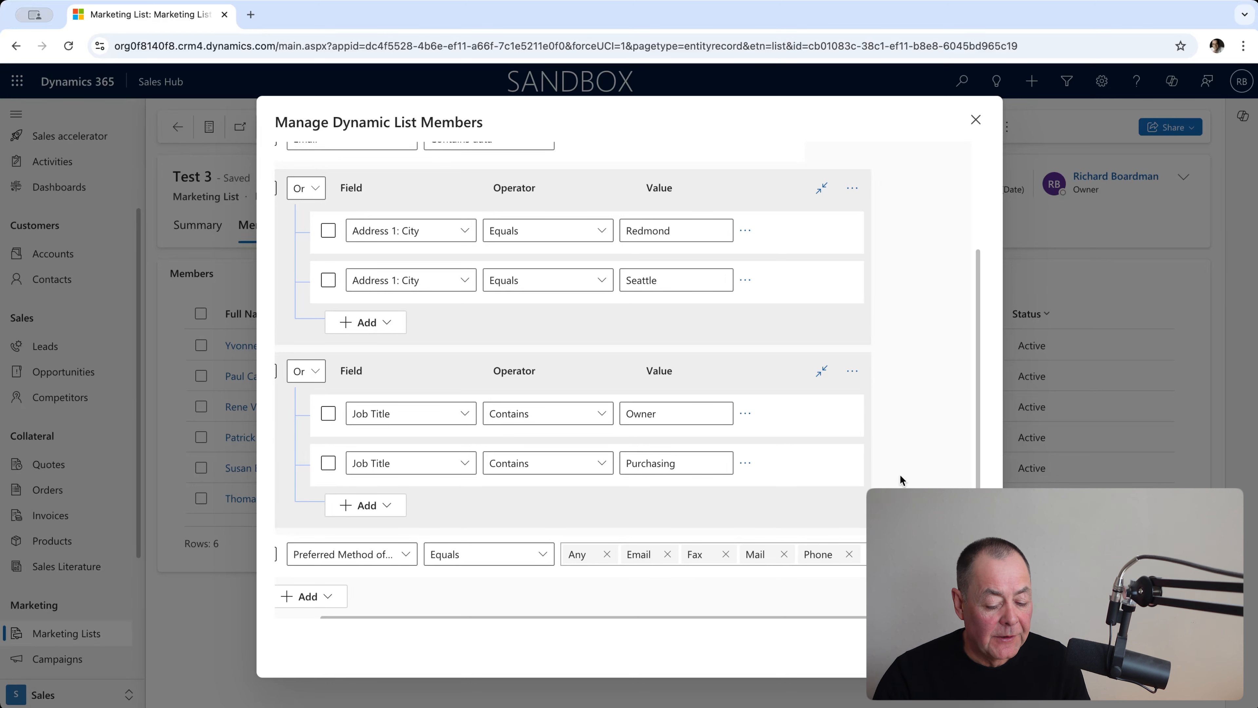
left_click(956, 648)
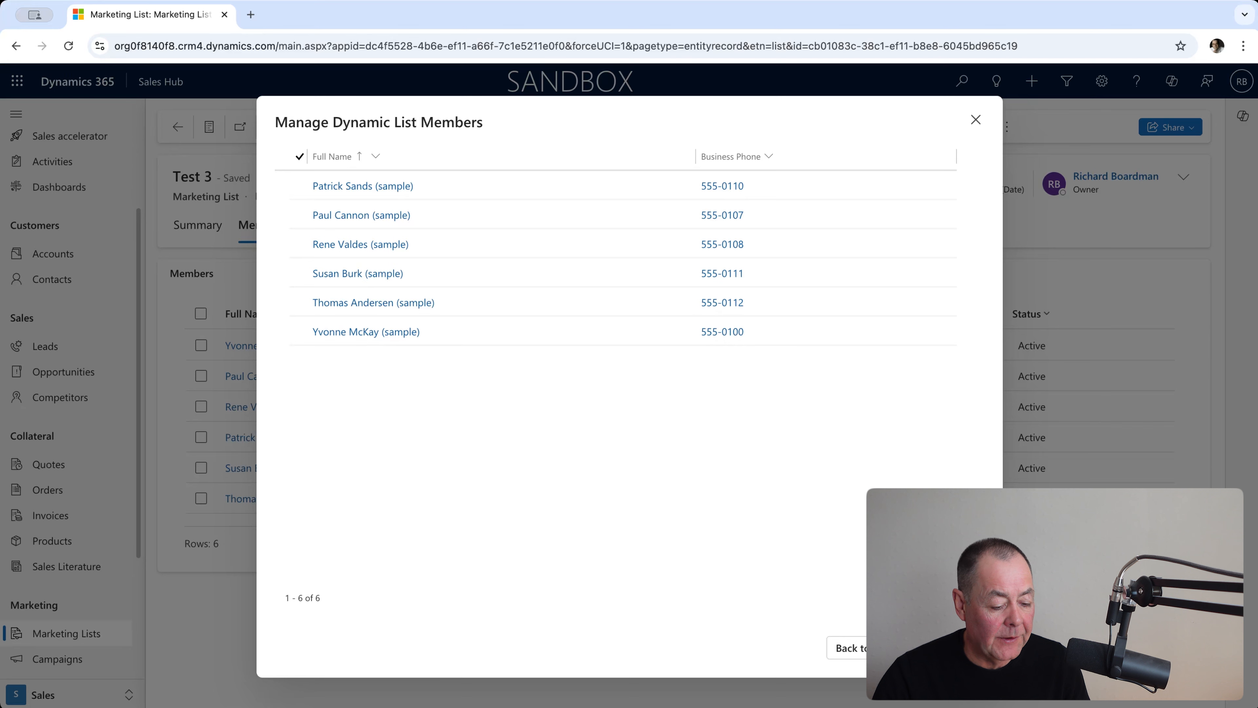